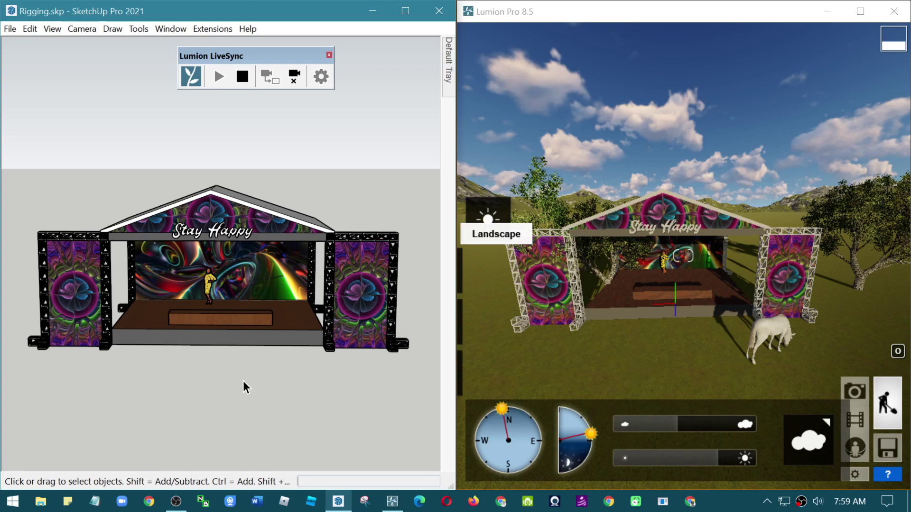
Push the stage bench face in 74 cm and erase the flattened bench slab.
{"action": "middle_click_drag", "start_coordinate": [243, 381], "coordinate": [288, 323]}
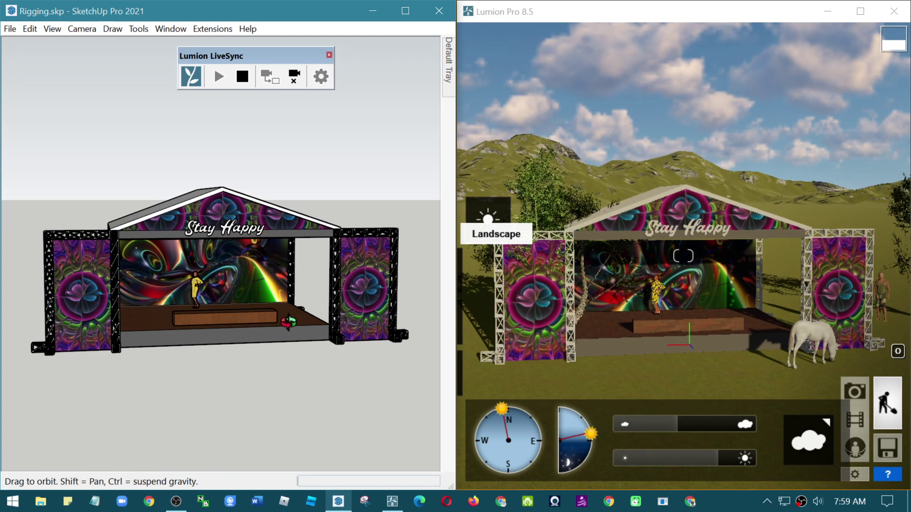
{"action": "mouse_move", "coordinate": [288, 323]}
{"action": "middle_mouse_down"}
{"action": "mouse_move", "coordinate": [213, 327]}
{"action": "mouse_move", "coordinate": [373, 331]}
{"action": "middle_mouse_up"}
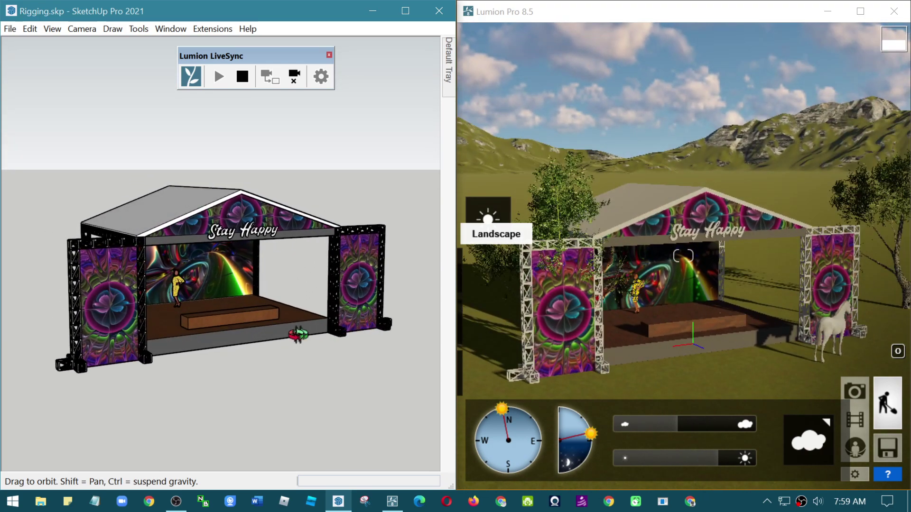
{"action": "mouse_move", "coordinate": [126, 308]}
{"action": "middle_mouse_down"}
{"action": "mouse_move", "coordinate": [133, 341]}
{"action": "mouse_move", "coordinate": [90, 341]}
{"action": "middle_mouse_up"}
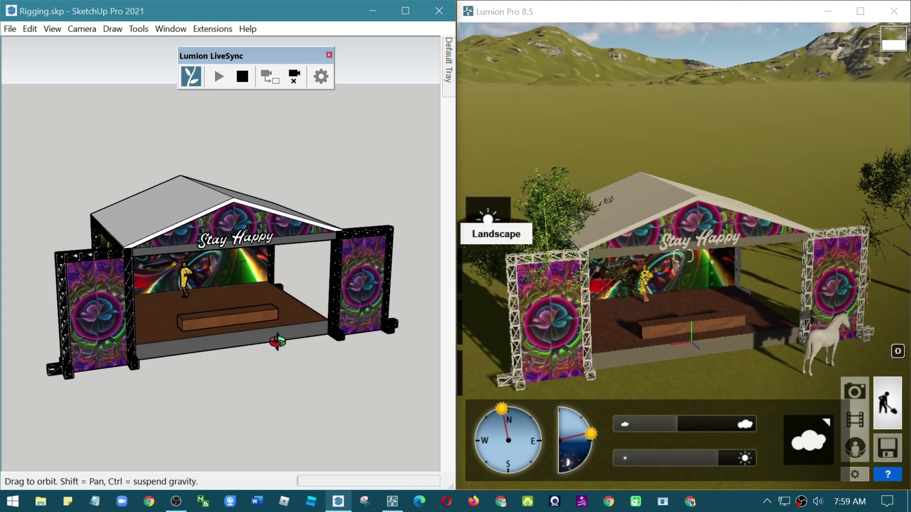
{"action": "mouse_move", "coordinate": [277, 341]}
{"action": "middle_mouse_down"}
{"action": "mouse_move", "coordinate": [70, 289]}
{"action": "mouse_move", "coordinate": [372, 297]}
{"action": "mouse_move", "coordinate": [106, 325]}
{"action": "mouse_move", "coordinate": [100, 309]}
{"action": "mouse_move", "coordinate": [342, 301]}
{"action": "mouse_move", "coordinate": [71, 305]}
{"action": "mouse_move", "coordinate": [85, 144]}
{"action": "middle_mouse_up"}
{"action": "mouse_move", "coordinate": [189, 325]}
{"action": "middle_mouse_down"}
{"action": "mouse_move", "coordinate": [299, 305]}
{"action": "mouse_move", "coordinate": [61, 319]}
{"action": "middle_mouse_up"}
{"action": "middle_click_drag", "start_coordinate": [361, 285], "coordinate": [24, 293]}
{"action": "middle_click_drag", "start_coordinate": [244, 308], "coordinate": [8, 294]}
{"action": "mouse_move", "coordinate": [155, 271]}
{"action": "middle_mouse_down"}
{"action": "mouse_move", "coordinate": [274, 252]}
{"action": "mouse_move", "coordinate": [130, 242]}
{"action": "mouse_move", "coordinate": [258, 191]}
{"action": "mouse_move", "coordinate": [145, 183]}
{"action": "middle_mouse_up"}
{"action": "mouse_move", "coordinate": [174, 293]}
{"action": "middle_mouse_down"}
{"action": "mouse_move", "coordinate": [137, 343]}
{"action": "mouse_move", "coordinate": [171, 346]}
{"action": "middle_mouse_up"}
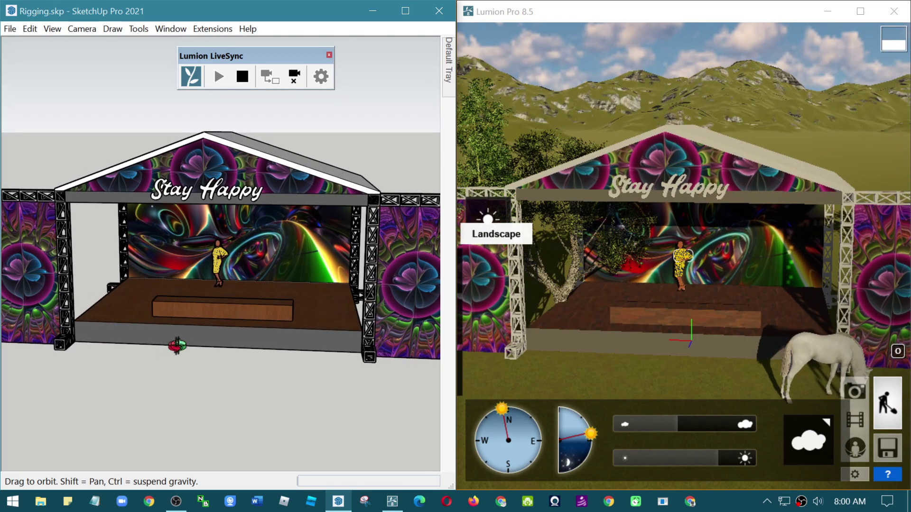
{"action": "scroll", "coordinate": [196, 316], "scroll_direction": "up", "scroll_amount": 2}
{"action": "left_click", "coordinate": [215, 309]}
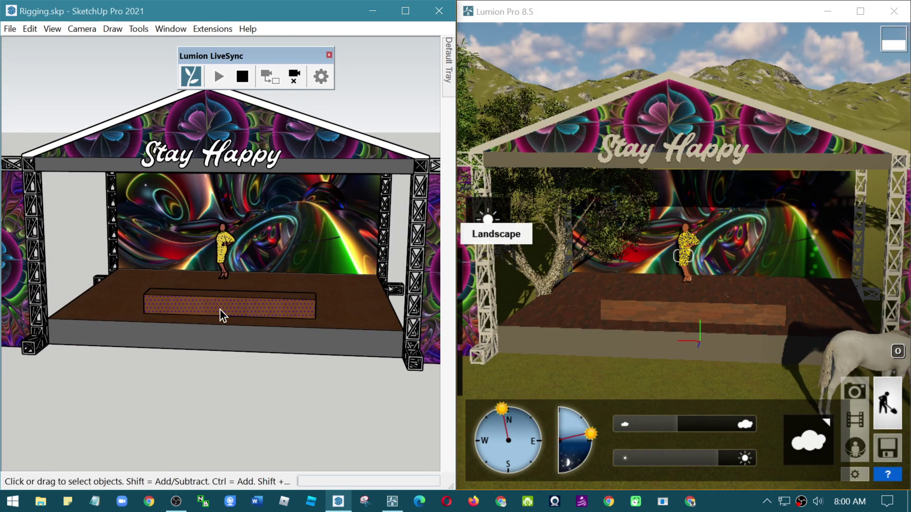
{"action": "key", "text": "p"}
{"action": "left_click_drag", "start_coordinate": [221, 309], "coordinate": [218, 302]}
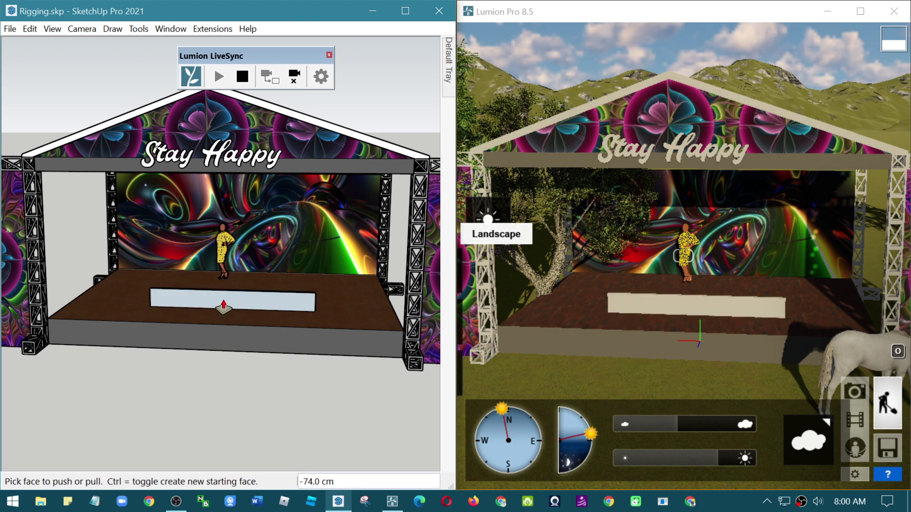
{"action": "key", "text": "e"}
{"action": "mouse_move", "coordinate": [300, 291]}
{"action": "left_mouse_down"}
{"action": "mouse_move", "coordinate": [317, 297]}
{"action": "mouse_move", "coordinate": [151, 304]}
{"action": "left_mouse_up"}
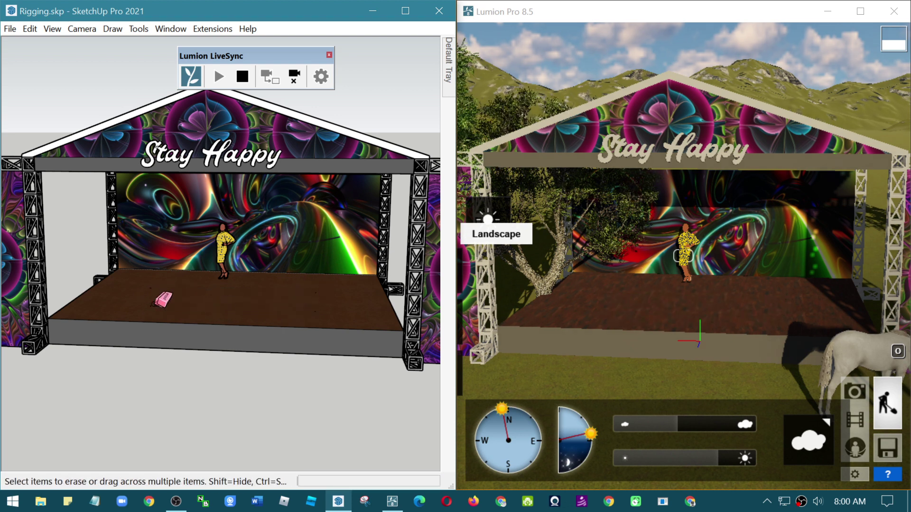
Draw a rectangle on the stage floor and raise it into a 61.5 cm box.
{"action": "scroll", "coordinate": [203, 300], "scroll_direction": "up", "scroll_amount": 3}
{"action": "scroll", "coordinate": [197, 300], "scroll_direction": "up", "scroll_amount": 2}
{"action": "key", "text": "r"}
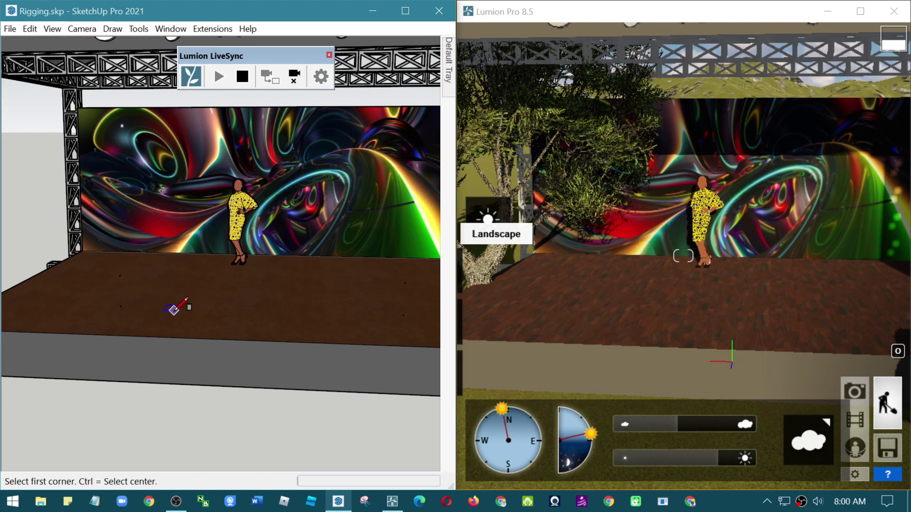
{"action": "left_click", "coordinate": [173, 310]}
{"action": "left_click", "coordinate": [252, 274]}
{"action": "key", "text": "p"}
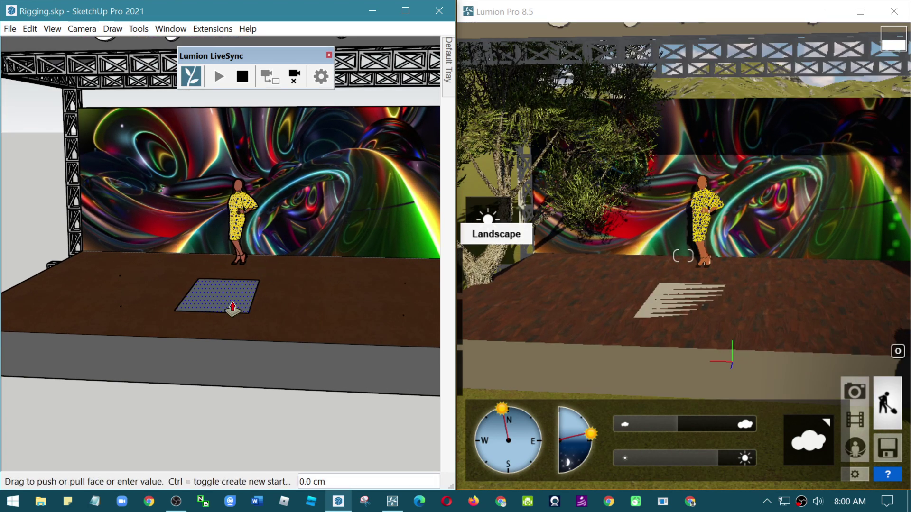
{"action": "left_click_drag", "start_coordinate": [238, 305], "coordinate": [230, 266]}
{"action": "left_click", "coordinate": [230, 267]}
{"action": "key", "text": "space"}
{"action": "scroll", "coordinate": [308, 366], "scroll_direction": "down", "scroll_amount": 5}
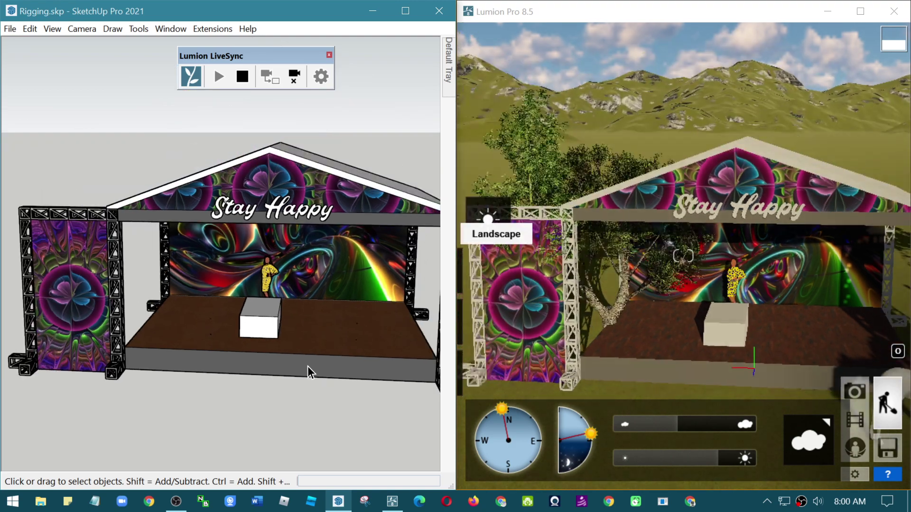
{"action": "middle_click_drag", "start_coordinate": [307, 366], "coordinate": [192, 323]}
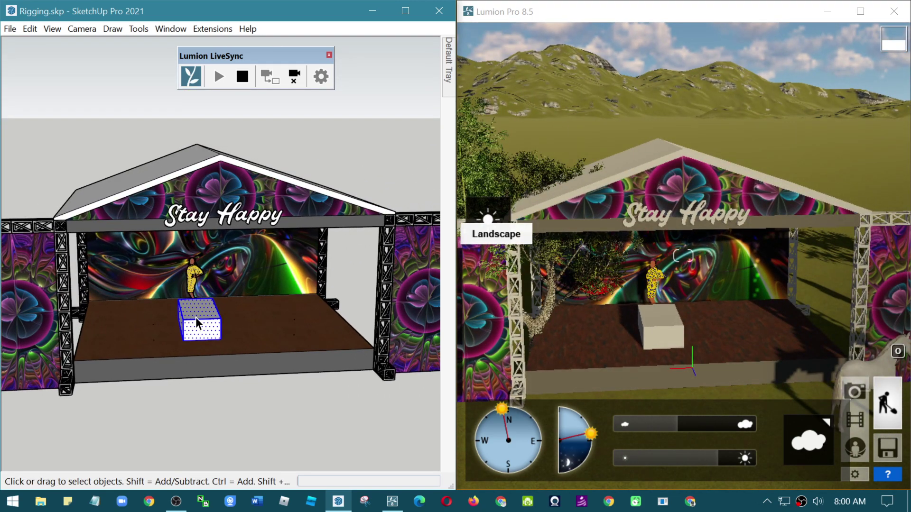
Paint the new stage box with the Wood Lumber ButtJoined material.
{"action": "key", "text": "b"}
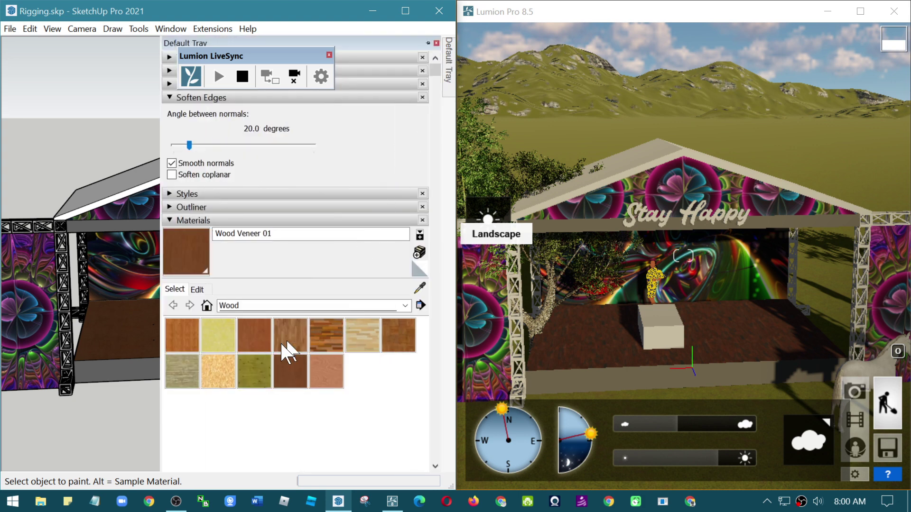
{"action": "left_click", "coordinate": [186, 366]}
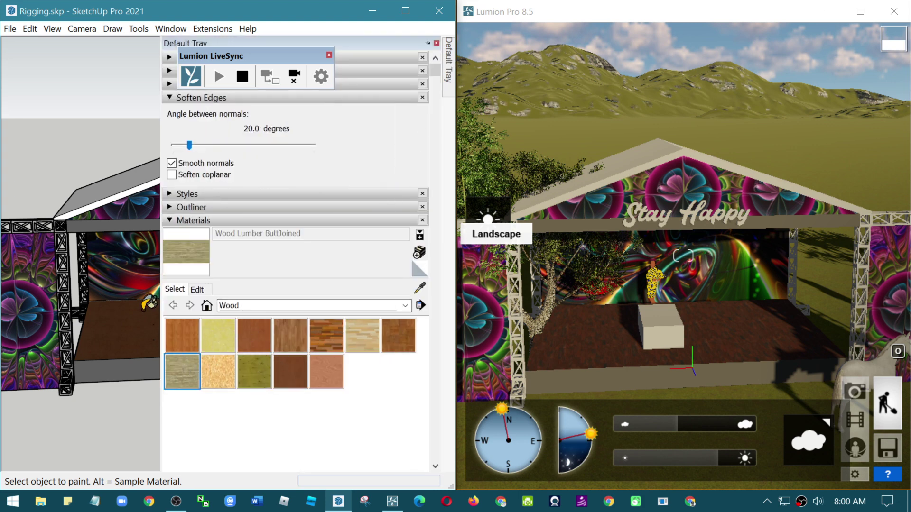
{"action": "left_click", "coordinate": [208, 313]}
{"action": "key", "text": "space"}
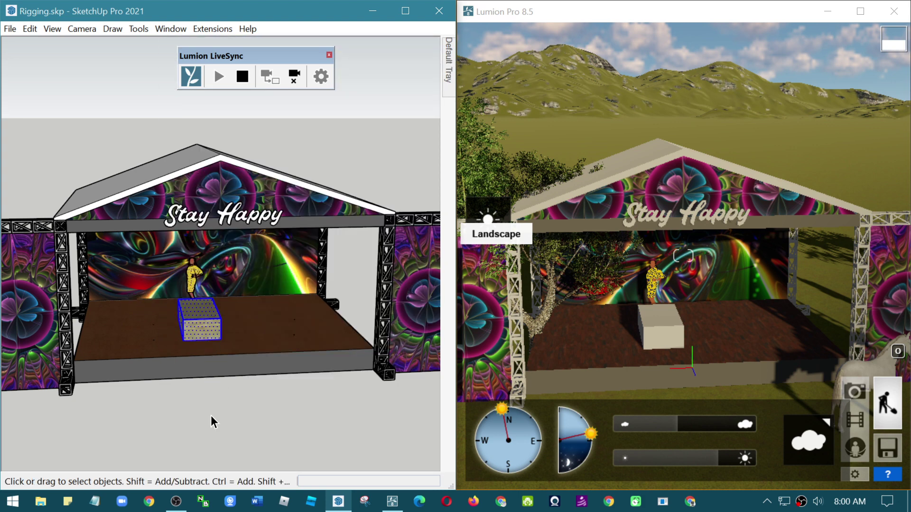
{"action": "left_click", "coordinate": [211, 416]}
{"action": "middle_click_drag", "start_coordinate": [208, 408], "coordinate": [247, 346]}
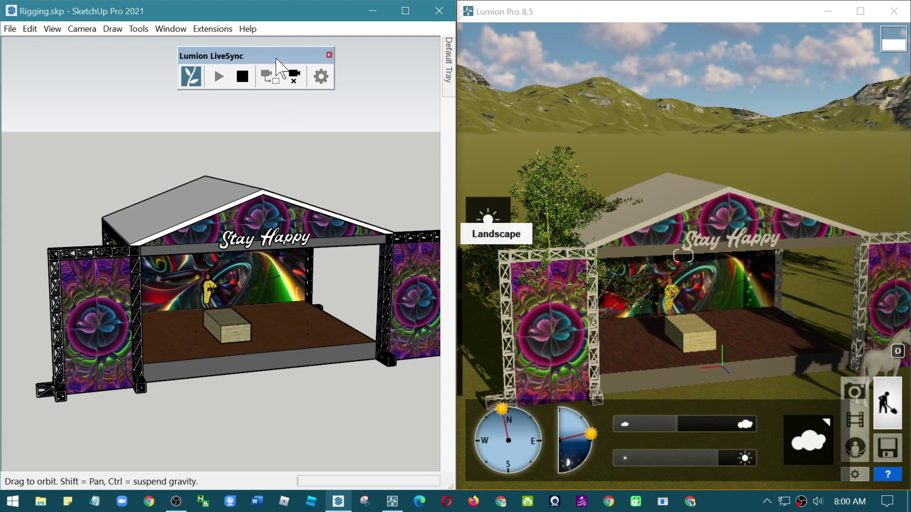
Close the Lumion LiveSync toolbar via Extensions, then bring up the Window menu.
{"action": "left_click", "coordinate": [213, 28]}
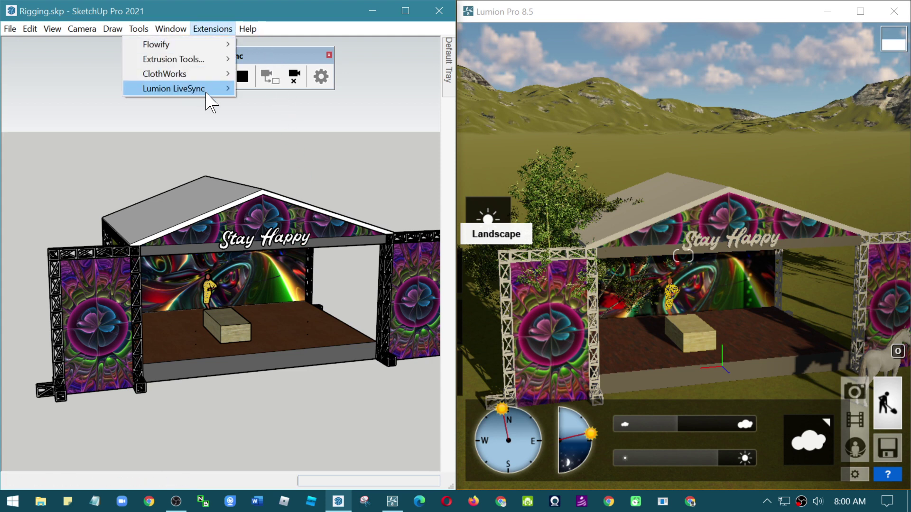
{"action": "left_click", "coordinate": [282, 60]}
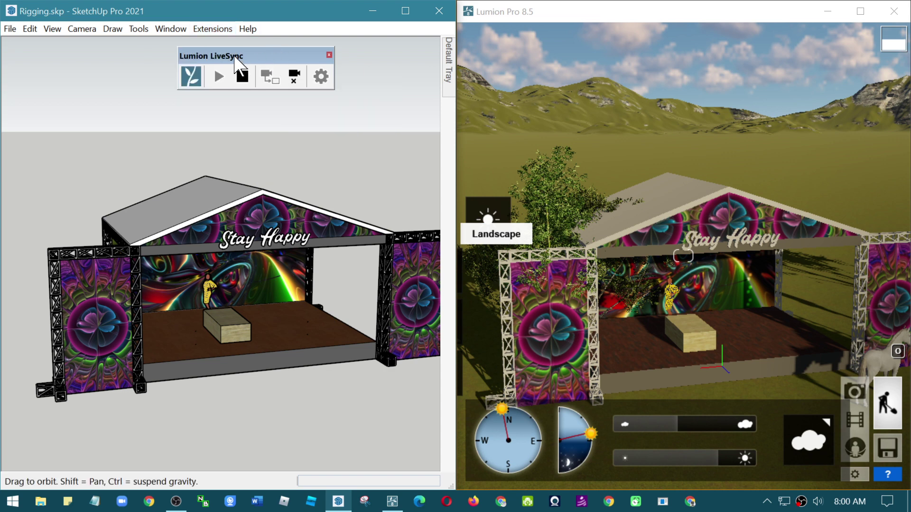
{"action": "left_click", "coordinate": [329, 55]}
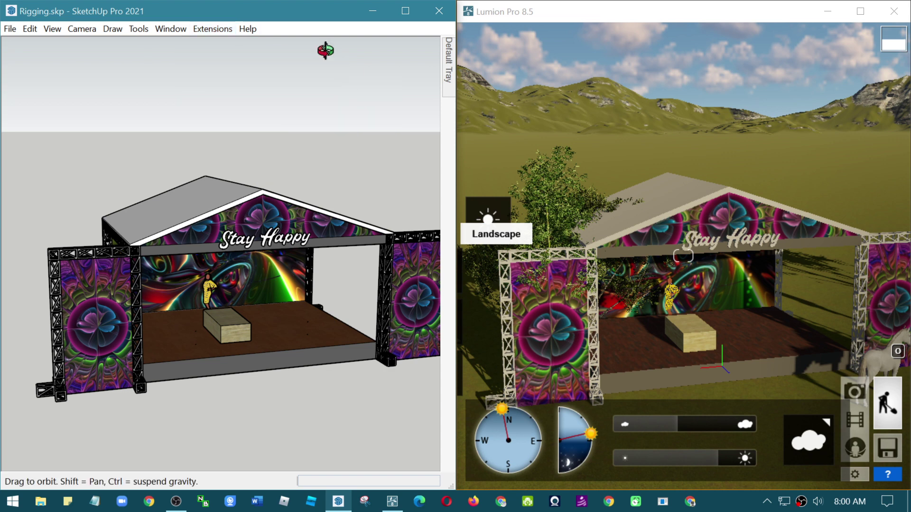
{"action": "left_click", "coordinate": [186, 29]}
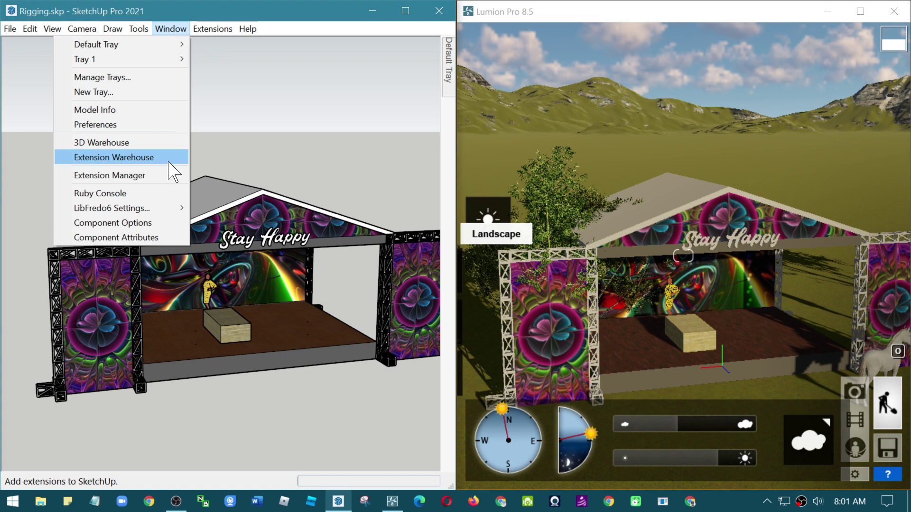
Open the Extension Warehouse and search it for 'lumion'.
{"action": "left_click", "coordinate": [169, 163]}
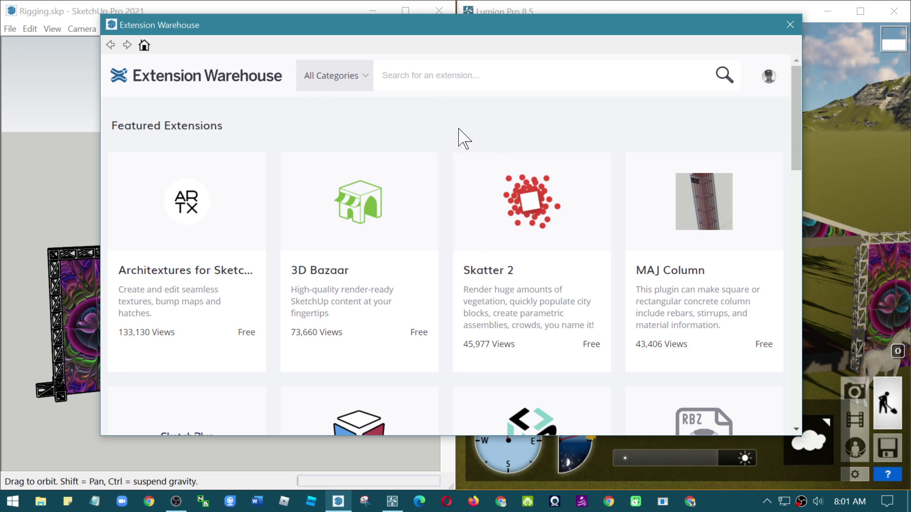
{"action": "scroll", "coordinate": [441, 266], "scroll_direction": "down", "scroll_amount": 2}
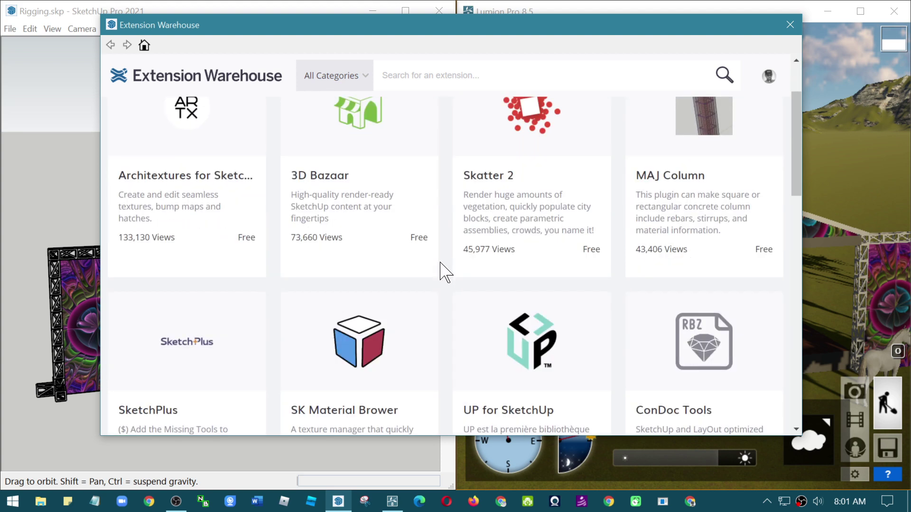
{"action": "scroll", "coordinate": [441, 268], "scroll_direction": "down", "scroll_amount": 3}
{"action": "scroll", "coordinate": [442, 266], "scroll_direction": "down", "scroll_amount": 4}
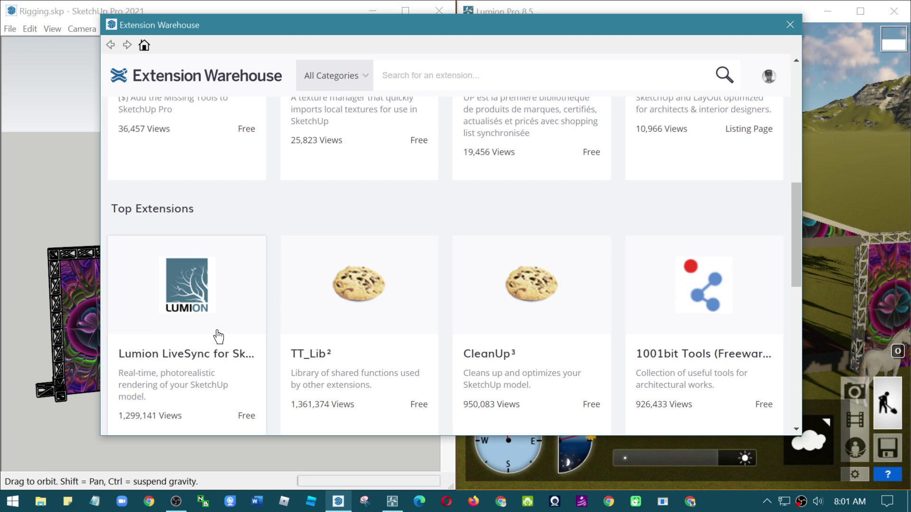
{"action": "scroll", "coordinate": [218, 332], "scroll_direction": "down", "scroll_amount": 2}
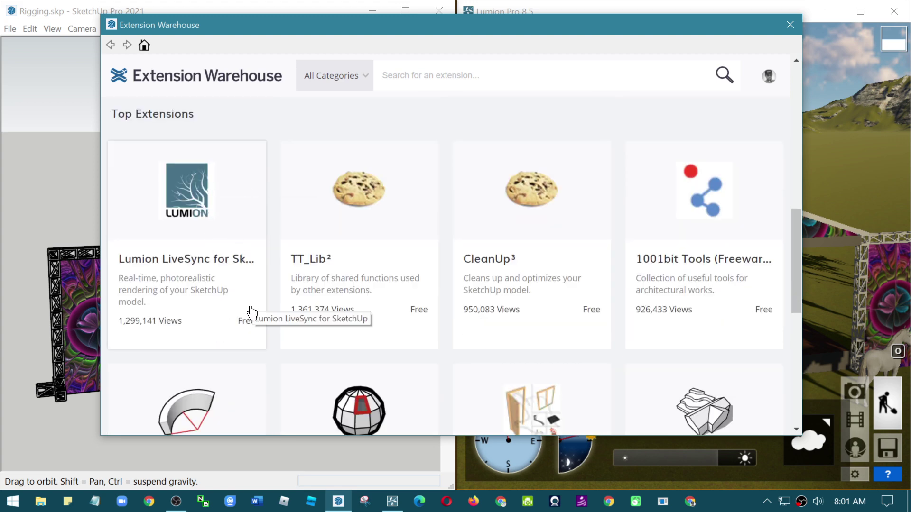
{"action": "left_click", "coordinate": [438, 68]}
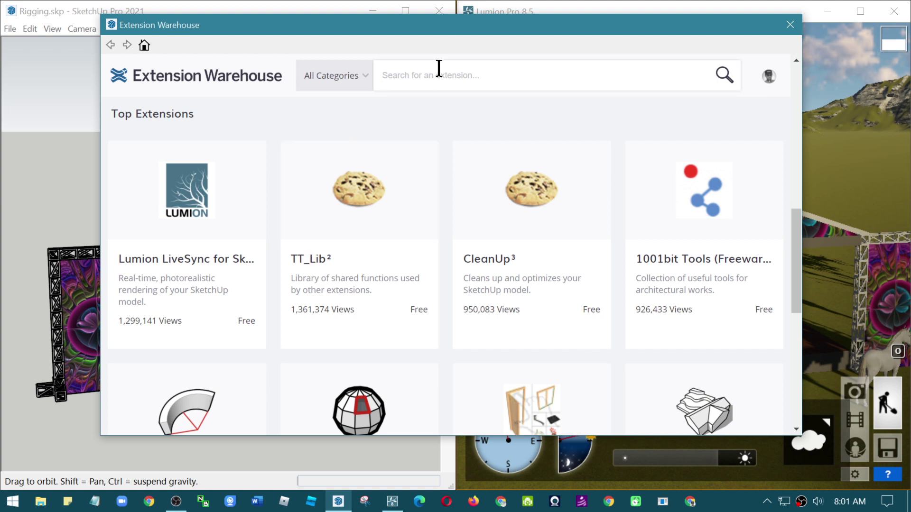
{"action": "type", "text": "lumio"}
{"action": "type", "text": "n"}
{"action": "key", "text": "Return"}
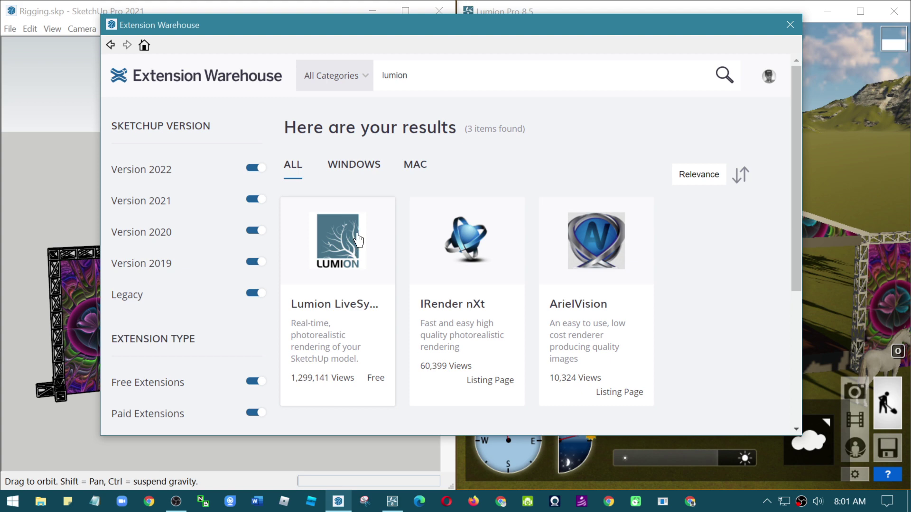
Open the Lumion LiveSync page, check its SketchUp versions and Windows support, then start installing.
{"action": "left_click", "coordinate": [357, 234]}
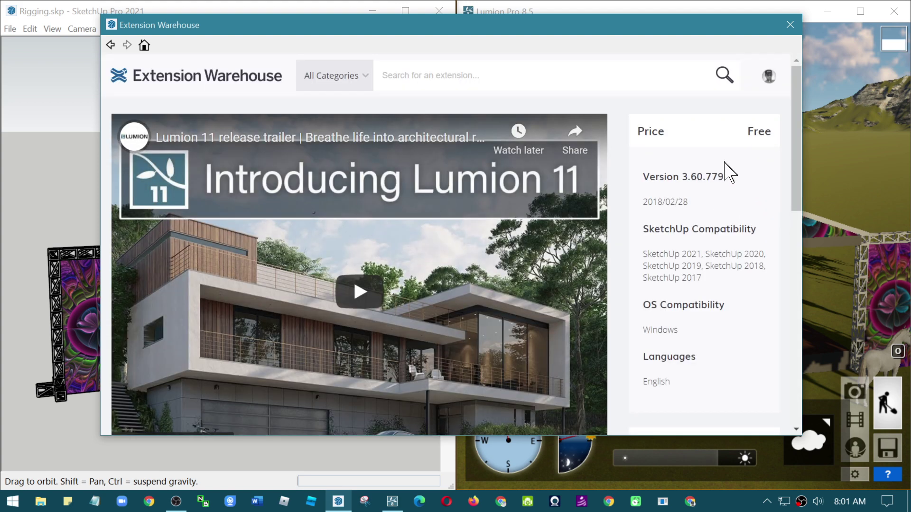
{"action": "scroll", "coordinate": [743, 223], "scroll_direction": "down", "scroll_amount": 2}
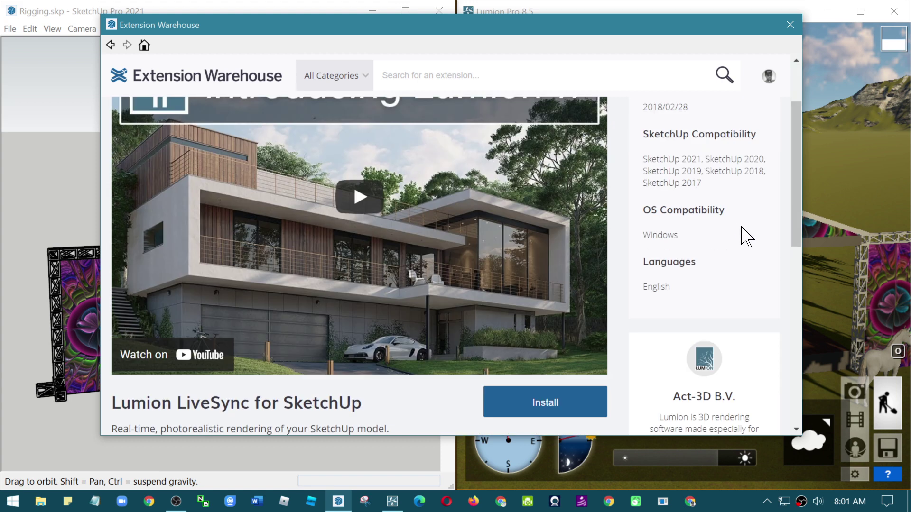
{"action": "left_click_drag", "start_coordinate": [707, 189], "coordinate": [638, 162]}
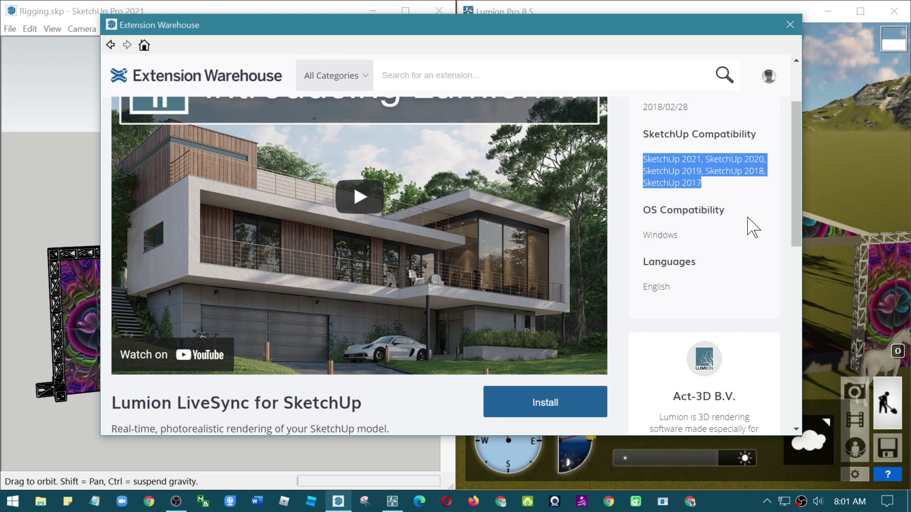
{"action": "left_click_drag", "start_coordinate": [686, 236], "coordinate": [638, 235]}
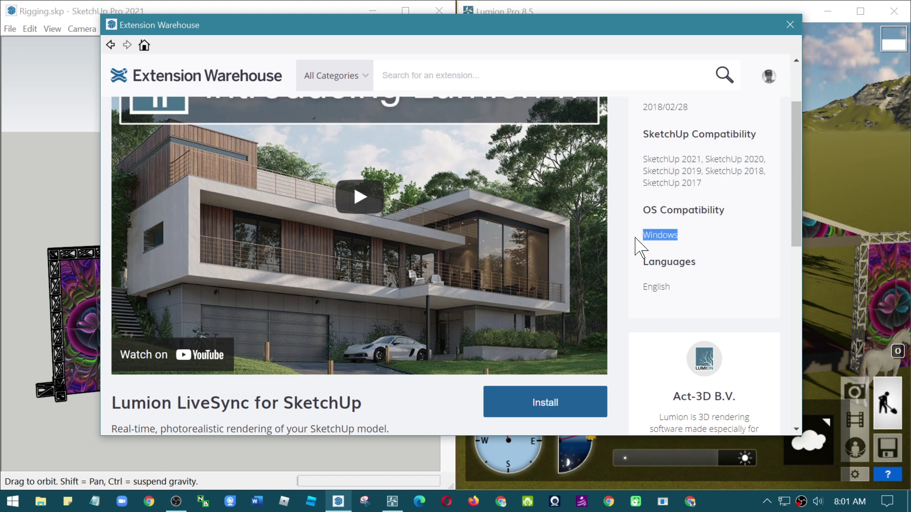
{"action": "scroll", "coordinate": [738, 263], "scroll_direction": "down", "scroll_amount": 2}
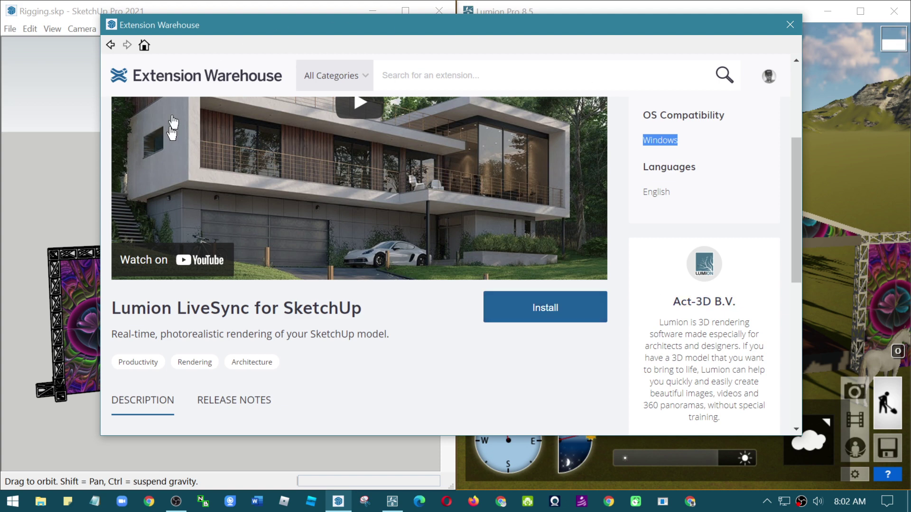
{"action": "left_click", "coordinate": [586, 314]}
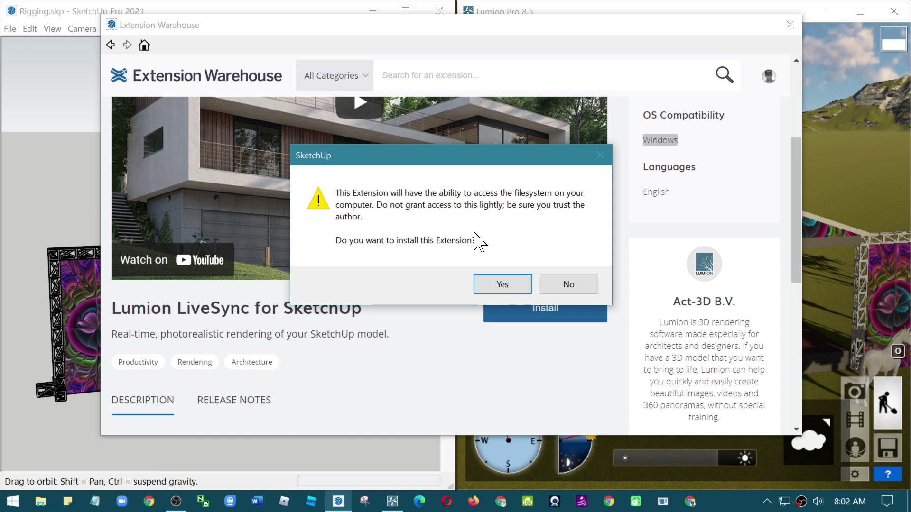
Confirm the Lumion LiveSync install, dismiss the success message and close the Extension Warehouse.
{"action": "left_click", "coordinate": [516, 285]}
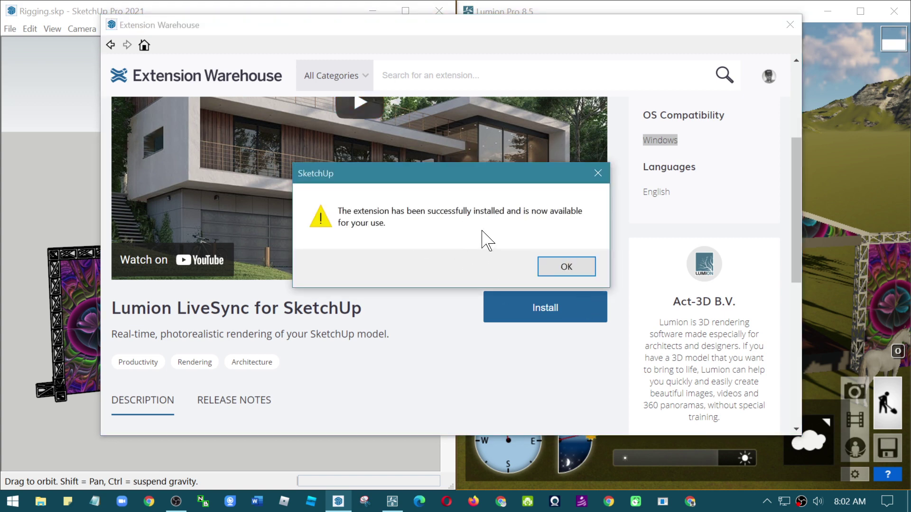
{"action": "left_click_drag", "start_coordinate": [472, 179], "coordinate": [420, 161]}
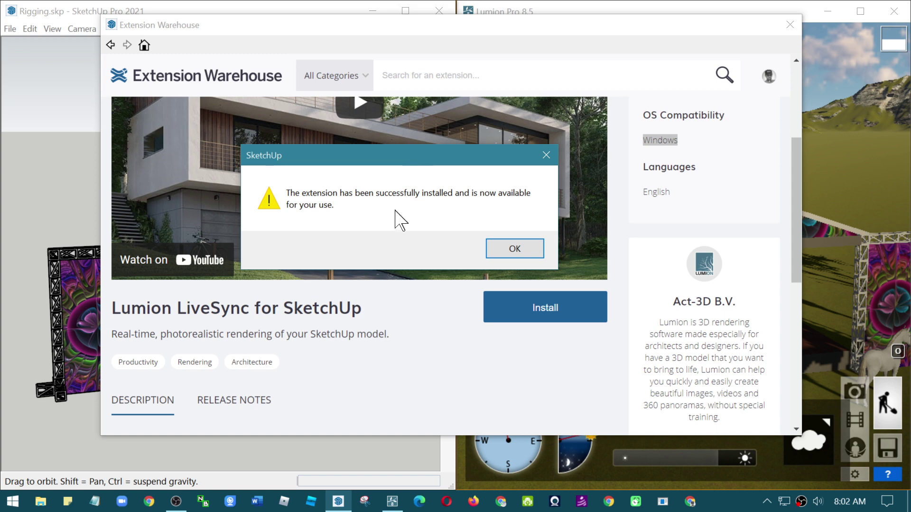
{"action": "left_click", "coordinate": [522, 259]}
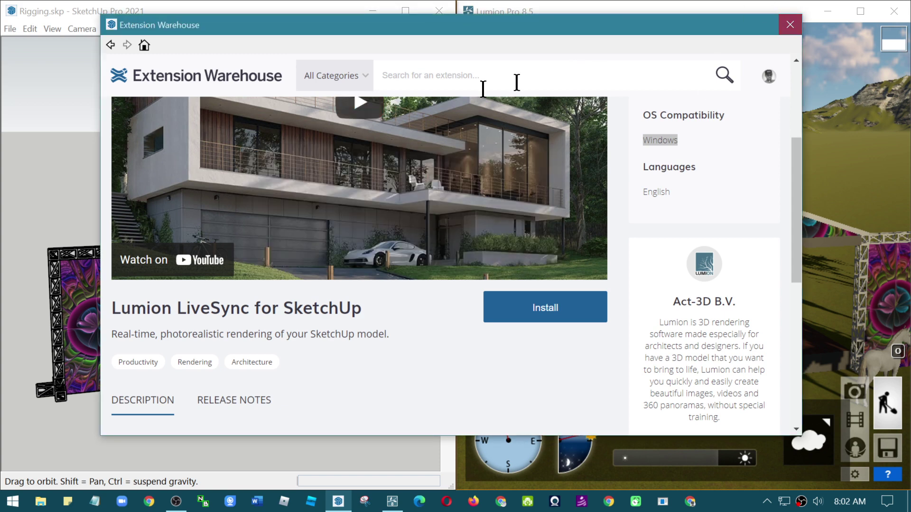
{"action": "left_click", "coordinate": [790, 24]}
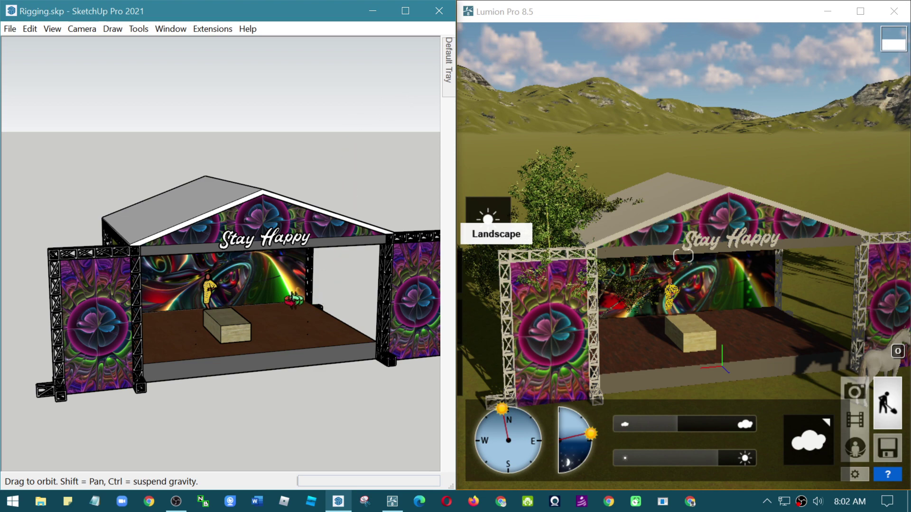
Show the Lumion LiveSync toolbar again, then switch to the Chrome browser.
{"action": "left_click", "coordinate": [223, 30]}
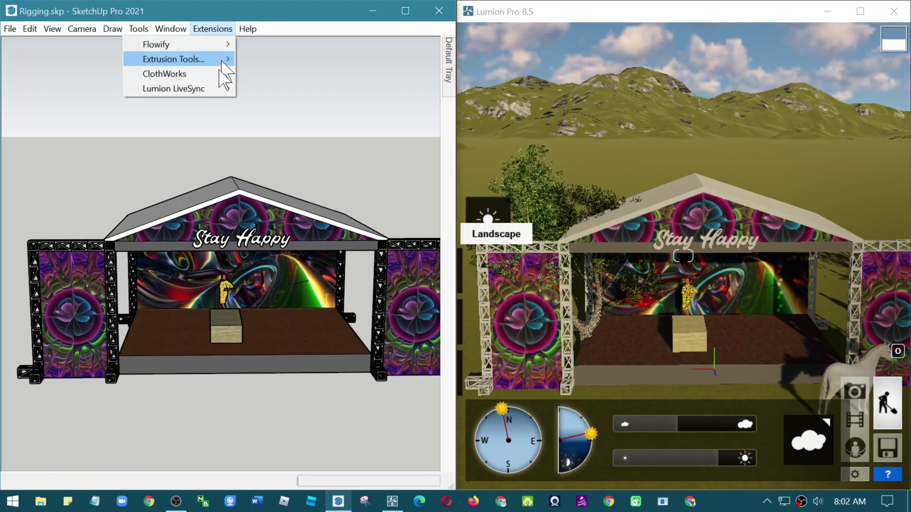
{"action": "mouse_move", "coordinate": [173, 88]}
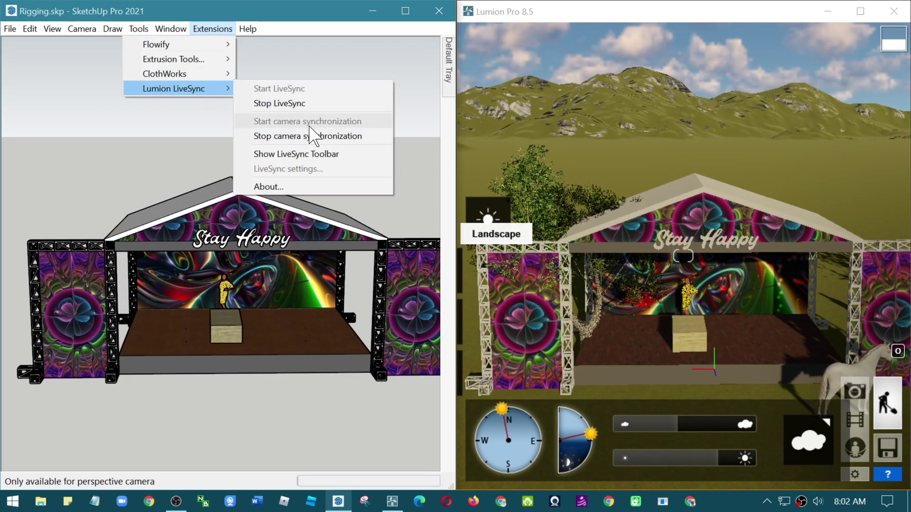
{"action": "left_click", "coordinate": [361, 158]}
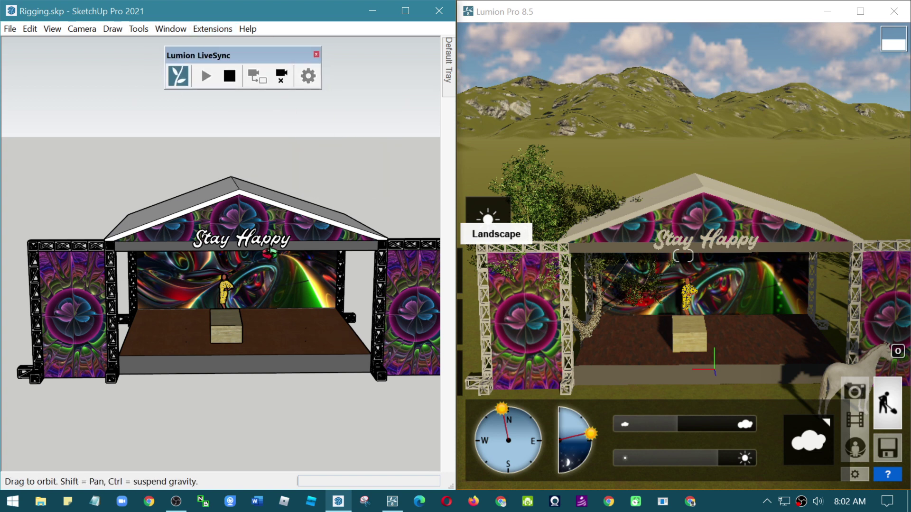
{"action": "left_click", "coordinate": [690, 502]}
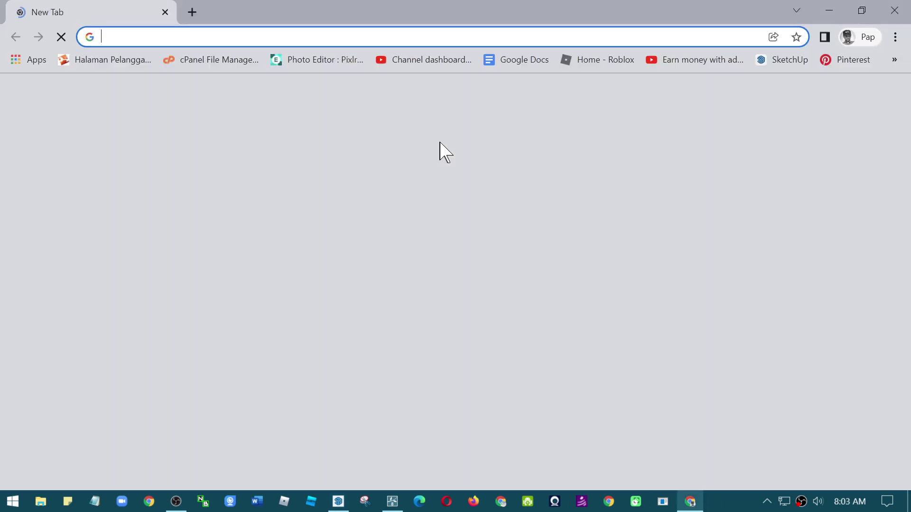
Search Google for 'lumion extension for sketchup' and browse the results.
{"action": "left_click", "coordinate": [295, 34]}
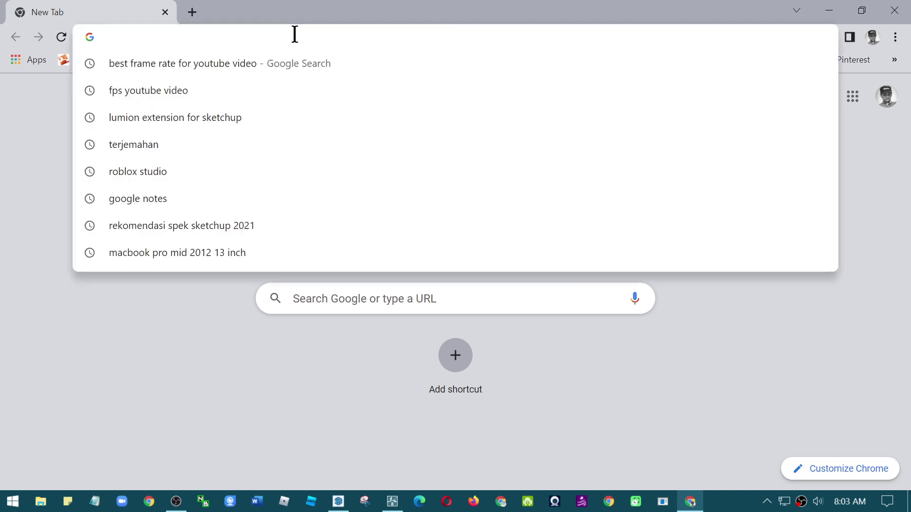
{"action": "left_click", "coordinate": [280, 119]}
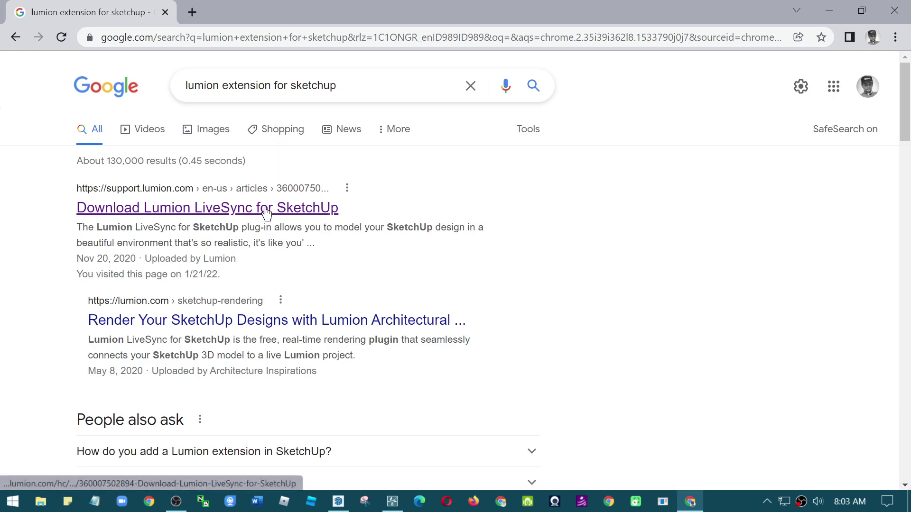
{"action": "scroll", "coordinate": [283, 341], "scroll_direction": "down", "scroll_amount": 3}
{"action": "scroll", "coordinate": [283, 341], "scroll_direction": "up", "scroll_amount": 3}
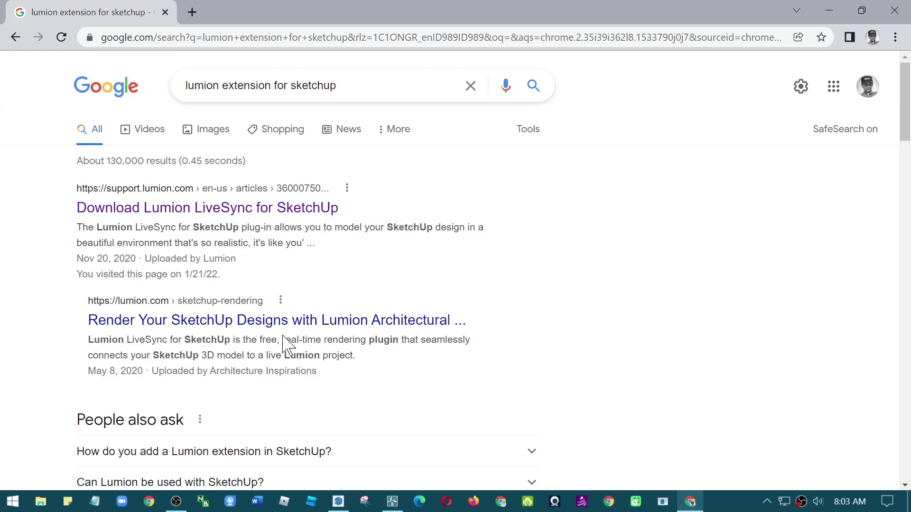
{"action": "scroll", "coordinate": [311, 346], "scroll_direction": "down", "scroll_amount": 7}
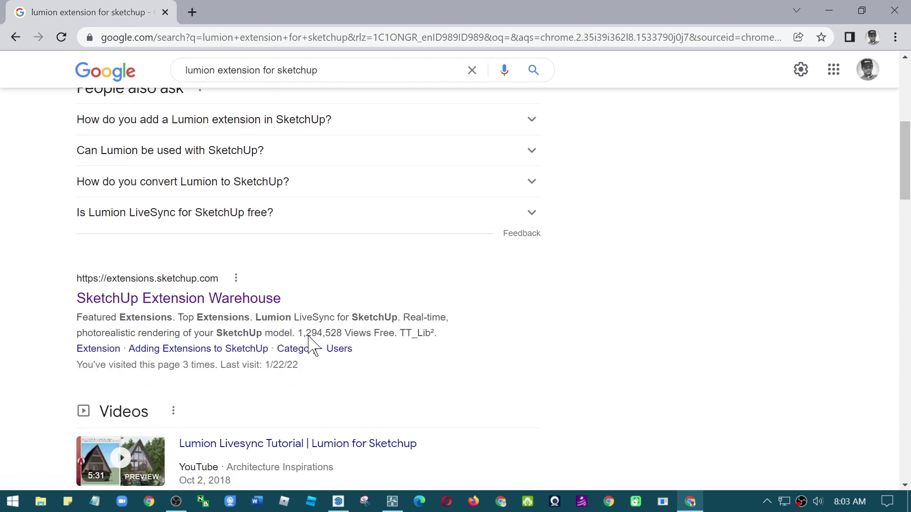
Go to the SketchUp Extension Warehouse site and open the Lumion LiveSync for SketchUp page.
{"action": "left_click", "coordinate": [250, 304]}
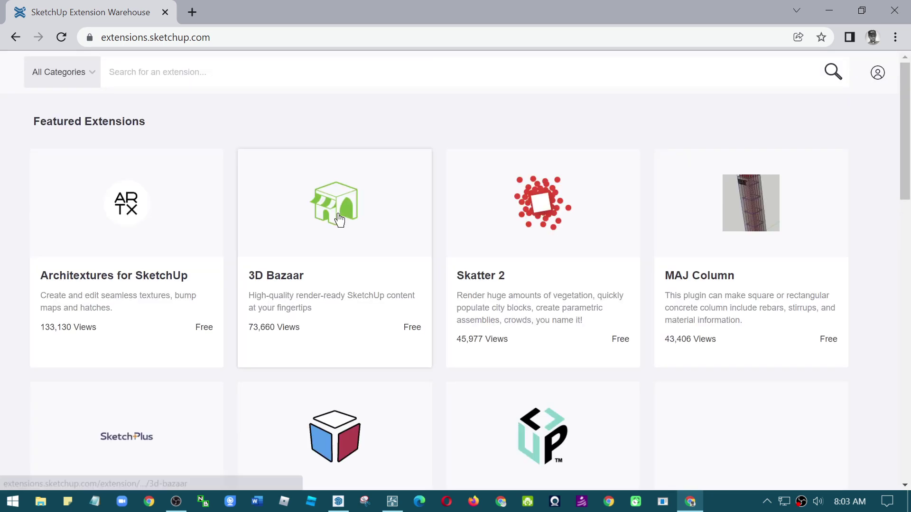
{"action": "scroll", "coordinate": [338, 228], "scroll_direction": "down", "scroll_amount": 3}
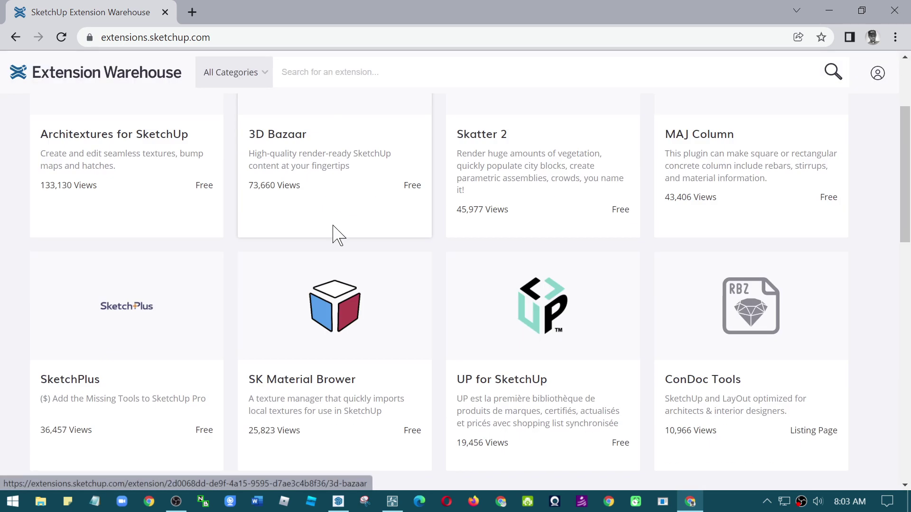
{"action": "scroll", "coordinate": [327, 242], "scroll_direction": "down", "scroll_amount": 3}
{"action": "scroll", "coordinate": [284, 261], "scroll_direction": "down", "scroll_amount": 2}
{"action": "scroll", "coordinate": [123, 407], "scroll_direction": "down", "scroll_amount": 2}
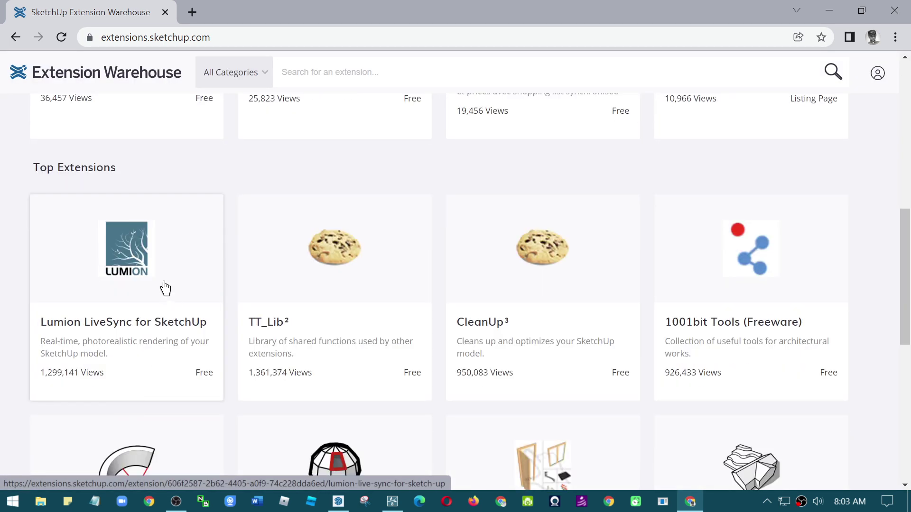
{"action": "left_click", "coordinate": [186, 275]}
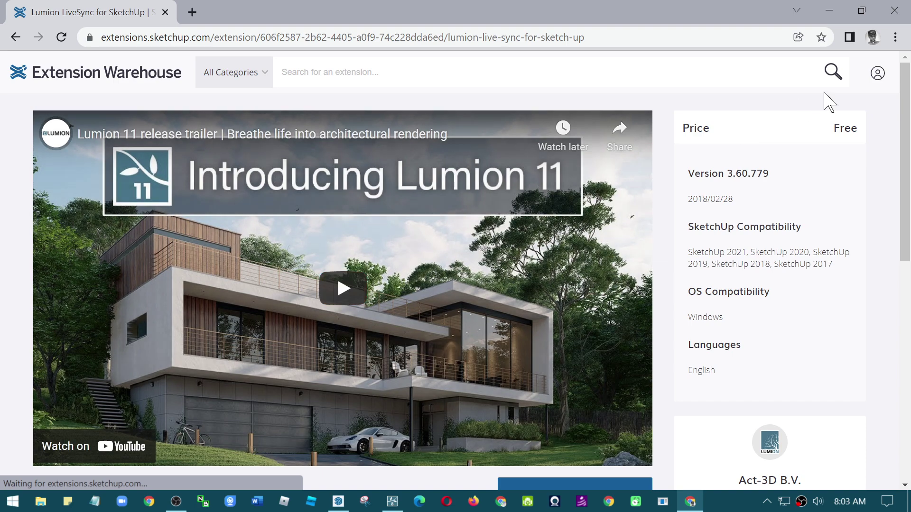
{"action": "scroll", "coordinate": [828, 217], "scroll_direction": "down", "scroll_amount": 3}
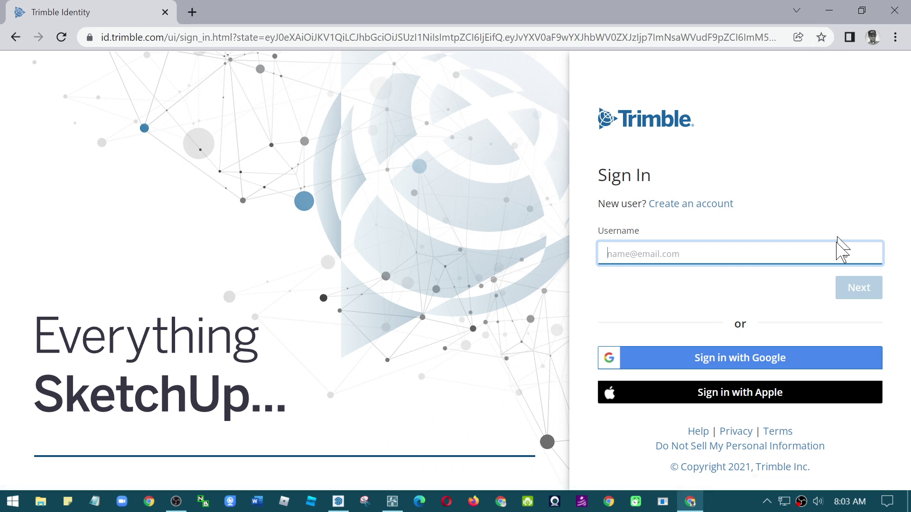
Sign in with Google and download the Lumion LiveSync .rbz file.
{"action": "left_click", "coordinate": [837, 364]}
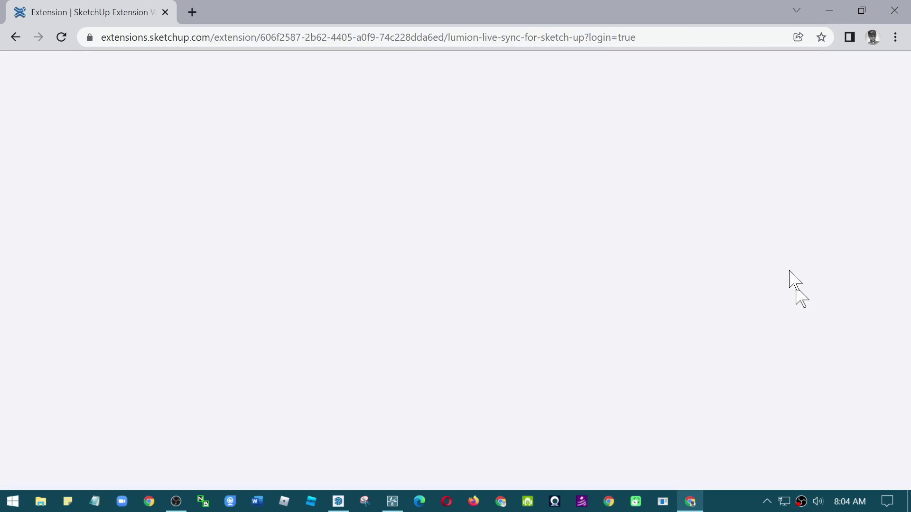
{"action": "scroll", "coordinate": [719, 339], "scroll_direction": "down", "scroll_amount": 2}
{"action": "scroll", "coordinate": [720, 338], "scroll_direction": "down", "scroll_amount": 2}
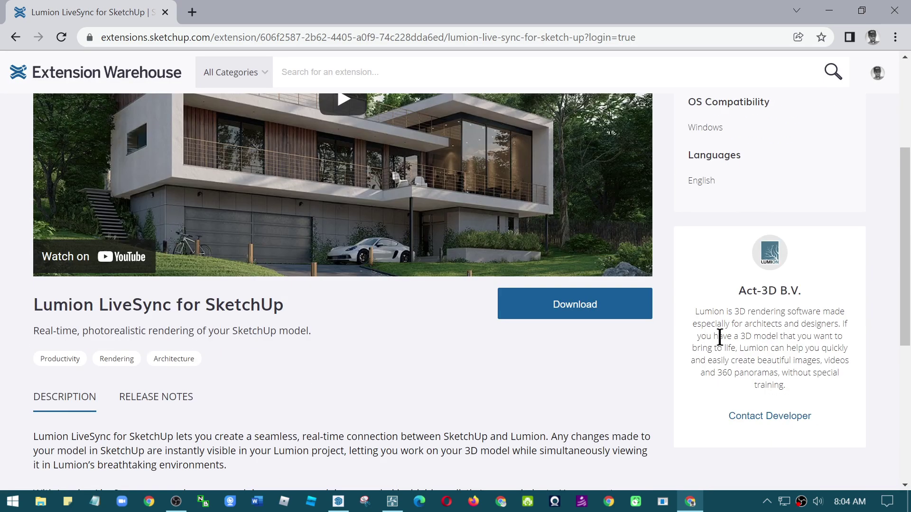
{"action": "scroll", "coordinate": [716, 327], "scroll_direction": "up", "scroll_amount": 2}
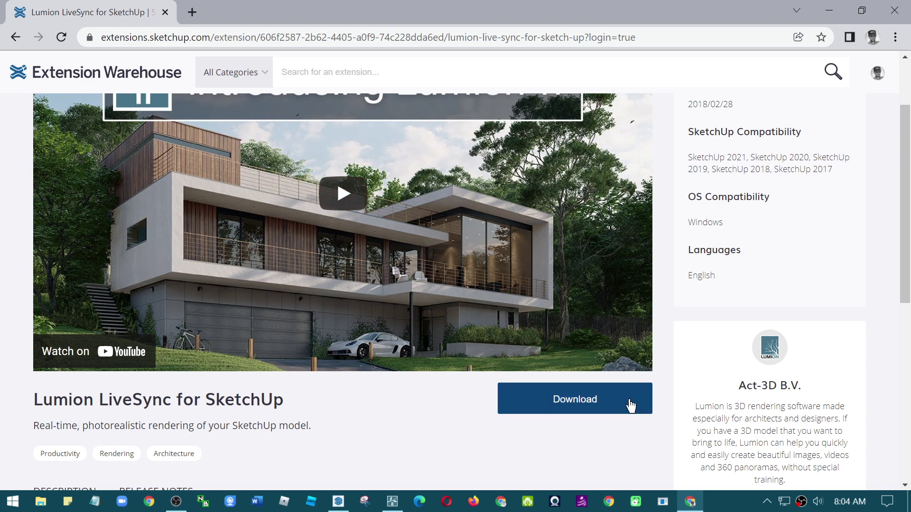
{"action": "left_click", "coordinate": [629, 405]}
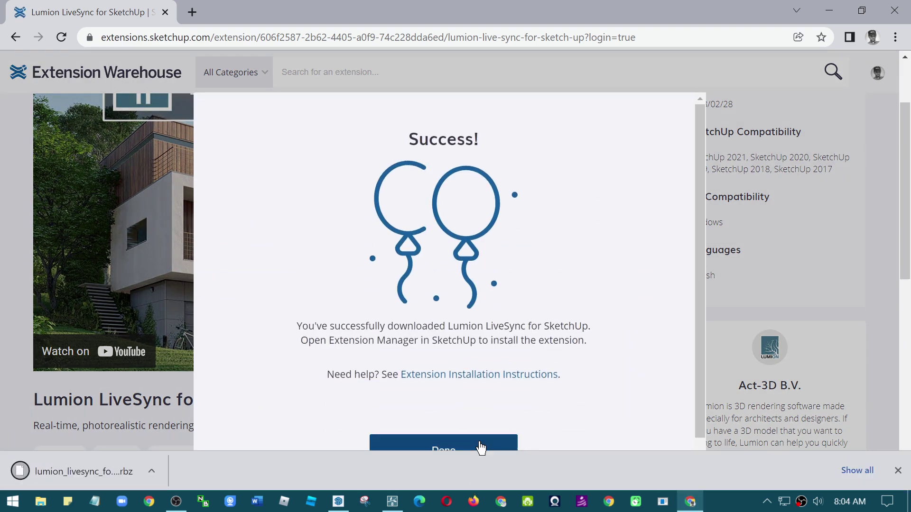
{"action": "left_click", "coordinate": [481, 447]}
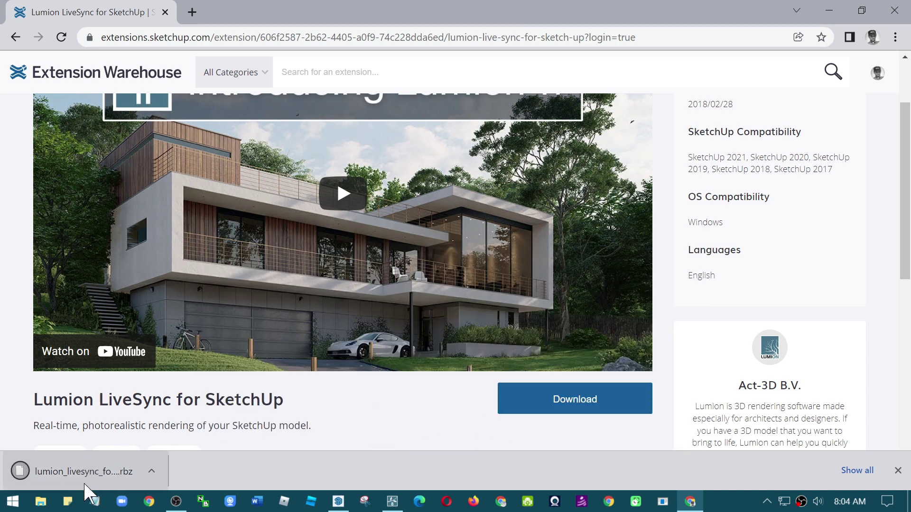
Show the downloaded LiveSync .rbz in Downloads, then bring the Rigging.skp SketchUp window forward.
{"action": "left_click", "coordinate": [151, 472]}
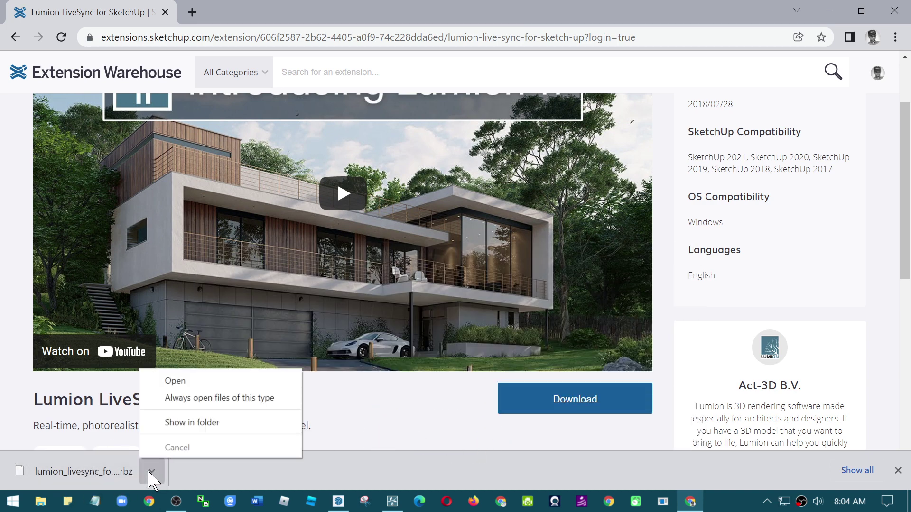
{"action": "left_click", "coordinate": [241, 427]}
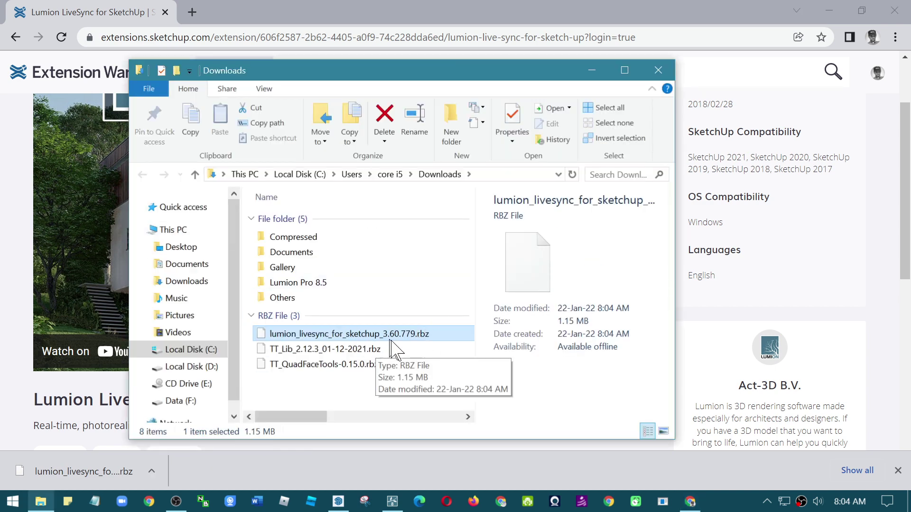
{"action": "left_click", "coordinate": [335, 503]}
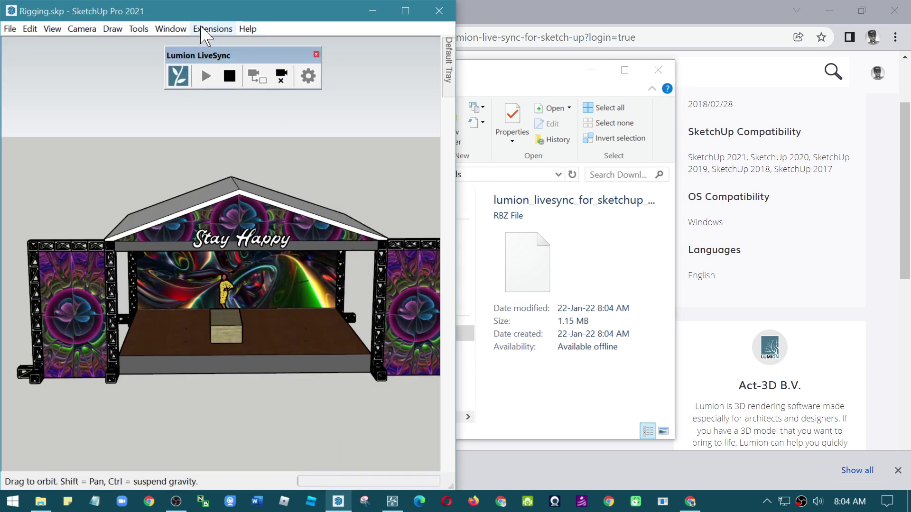
{"action": "left_click", "coordinate": [171, 29]}
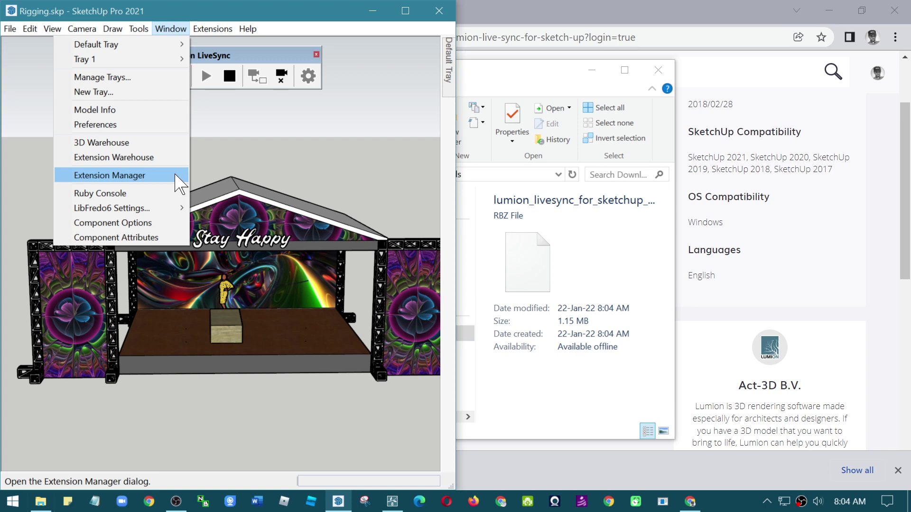
Install lumion_livesync_for_sketchup_3.60.779.rbz through the Extension Manager.
{"action": "left_click", "coordinate": [179, 184]}
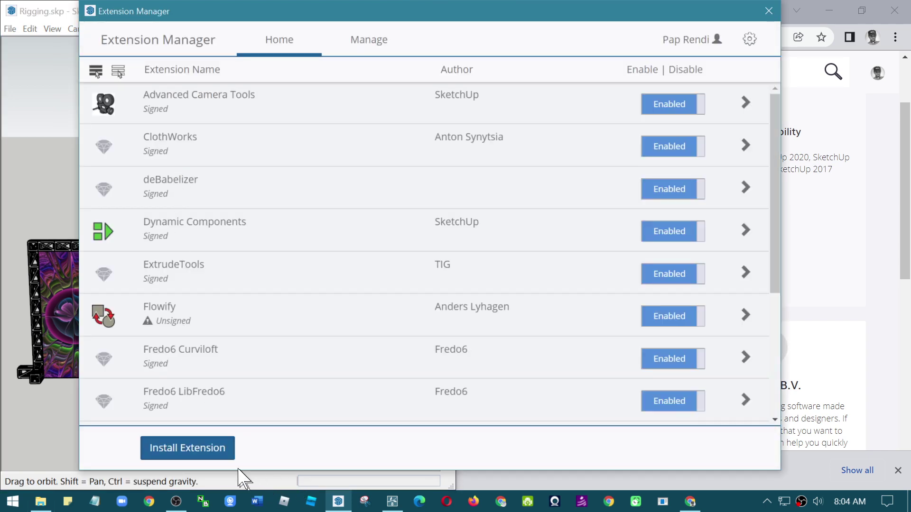
{"action": "left_click", "coordinate": [222, 457]}
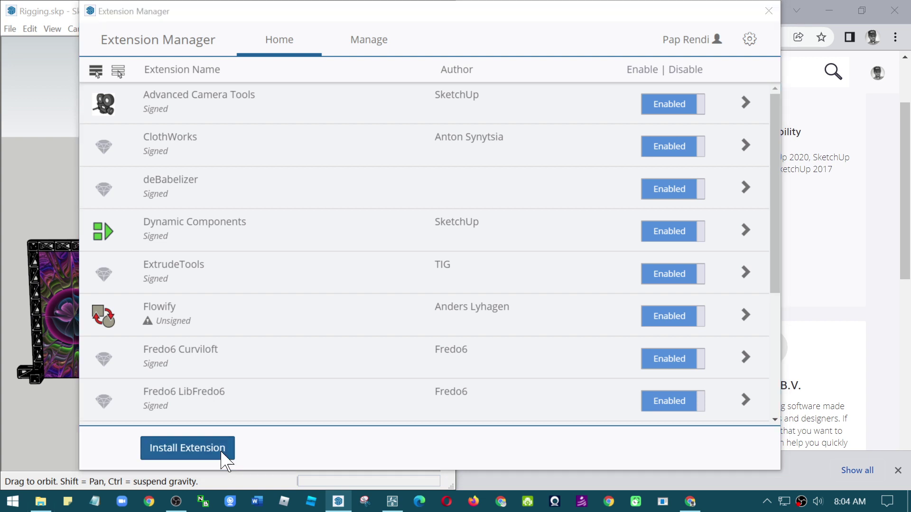
{"action": "scroll", "coordinate": [362, 140], "scroll_direction": "down", "scroll_amount": 3}
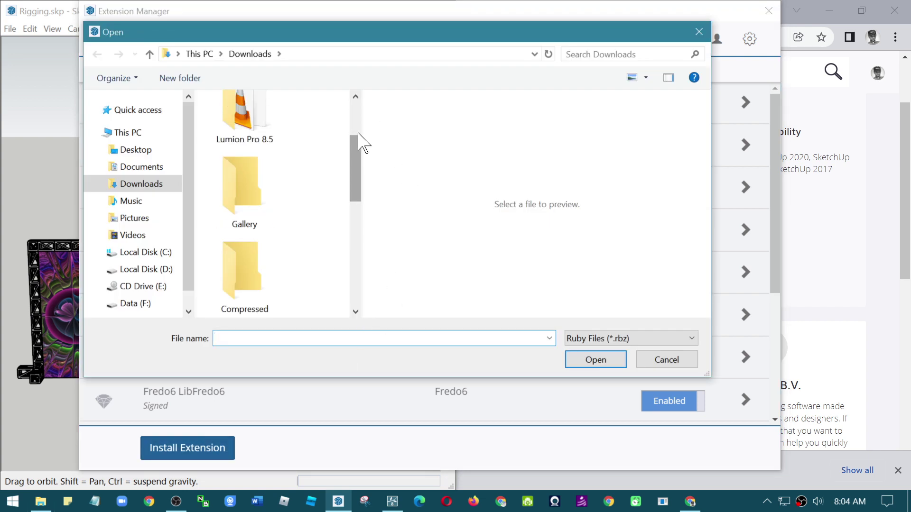
{"action": "scroll", "coordinate": [360, 142], "scroll_direction": "down", "scroll_amount": 2}
{"action": "scroll", "coordinate": [351, 149], "scroll_direction": "down", "scroll_amount": 2}
{"action": "scroll", "coordinate": [348, 153], "scroll_direction": "down", "scroll_amount": 2}
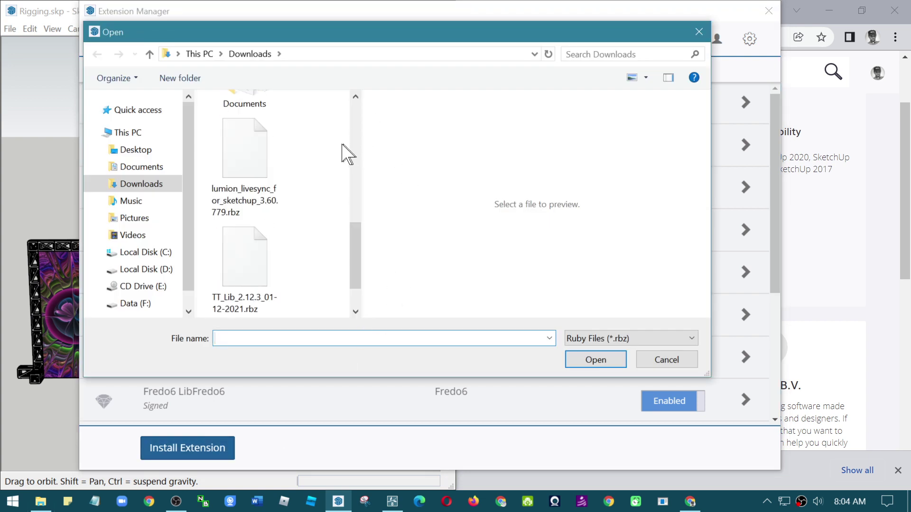
{"action": "left_click", "coordinate": [268, 170]}
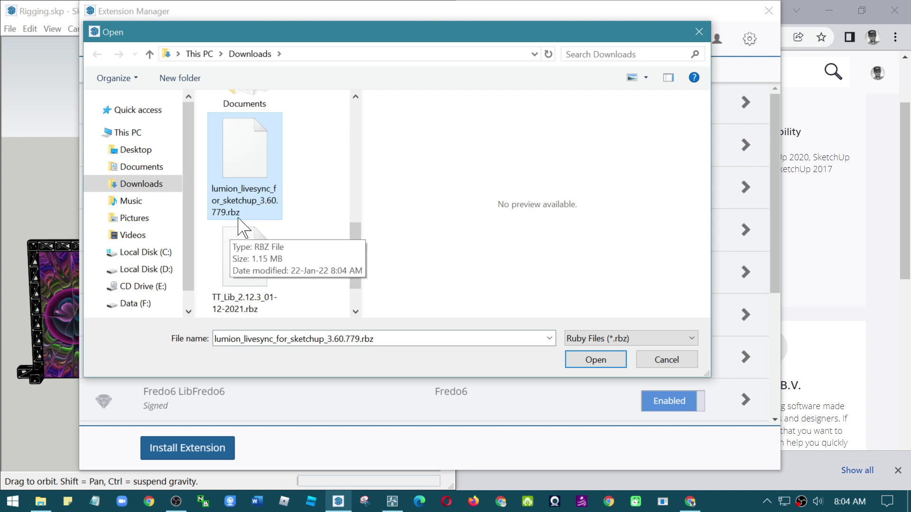
{"action": "left_click", "coordinate": [613, 358]}
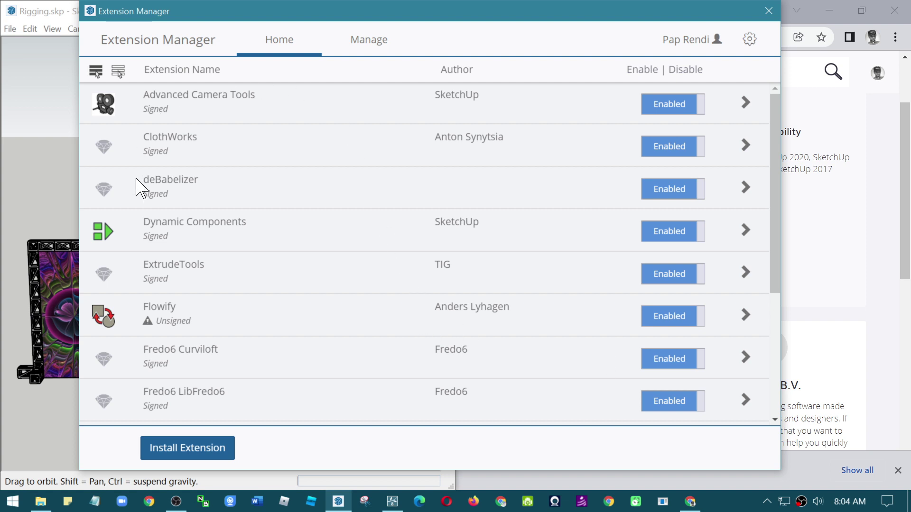
Confirm Lumion LiveSync is listed as enabled, then close the Extension Manager.
{"action": "scroll", "coordinate": [368, 307], "scroll_direction": "down", "scroll_amount": 1}
{"action": "scroll", "coordinate": [373, 309], "scroll_direction": "down", "scroll_amount": 3}
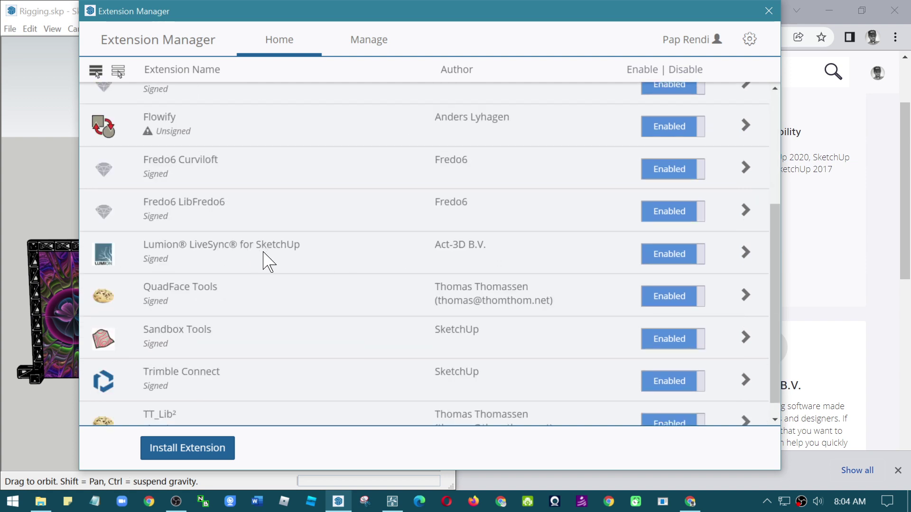
{"action": "left_click", "coordinate": [230, 265]}
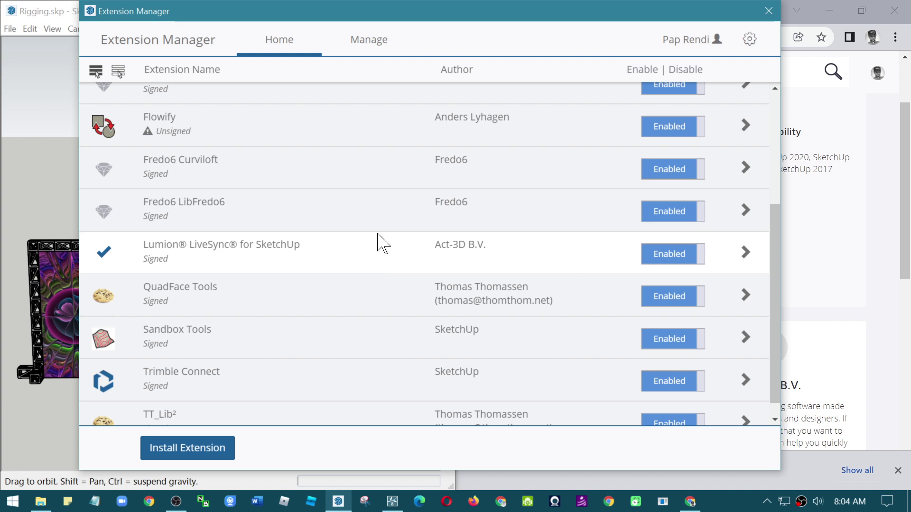
{"action": "left_click", "coordinate": [761, 11]}
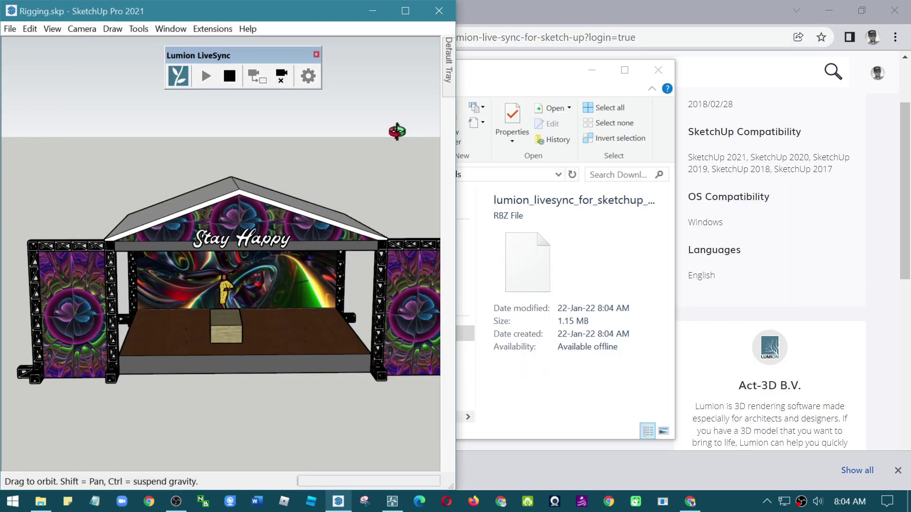
Stop the running LiveSync session and bring Lumion Pro 8.5 up beside SketchUp.
{"action": "left_click", "coordinate": [212, 29]}
{"action": "mouse_move", "coordinate": [174, 89]}
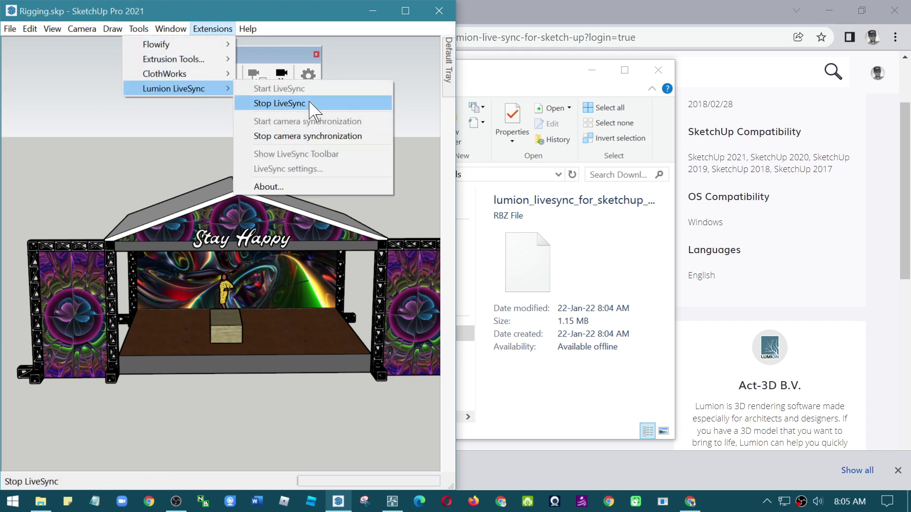
{"action": "left_click", "coordinate": [294, 103]}
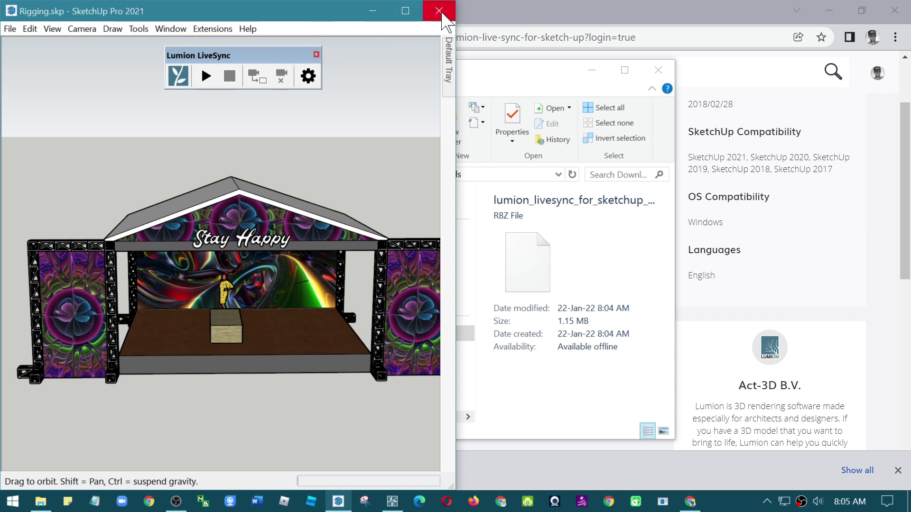
{"action": "left_click", "coordinate": [393, 501]}
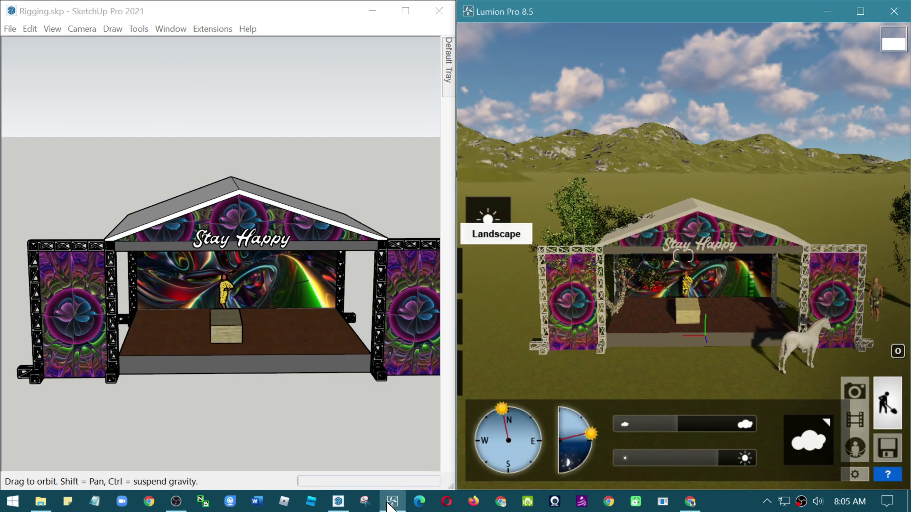
{"action": "left_click_drag", "start_coordinate": [329, 106], "coordinate": [239, 90]}
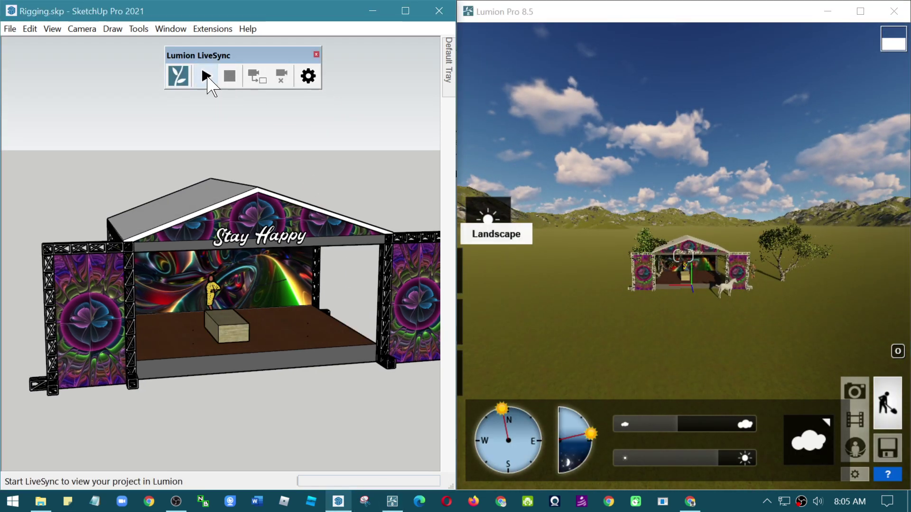
{"action": "mouse_move", "coordinate": [294, 101]}
{"action": "left_mouse_down"}
{"action": "mouse_move", "coordinate": [308, 269]}
{"action": "mouse_move", "coordinate": [70, 203]}
{"action": "mouse_move", "coordinate": [218, 121]}
{"action": "left_mouse_up"}
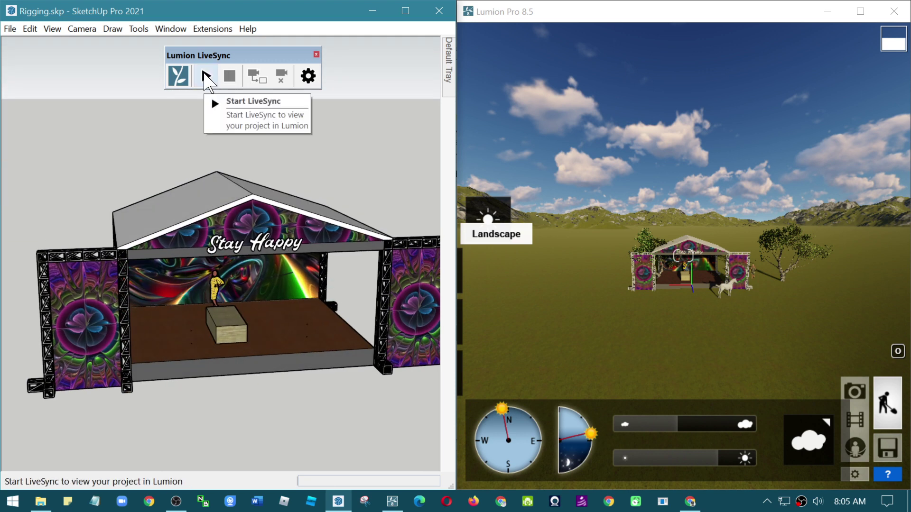
Start LiveSync and orbit around the stage to check that Lumion follows.
{"action": "left_click", "coordinate": [205, 76]}
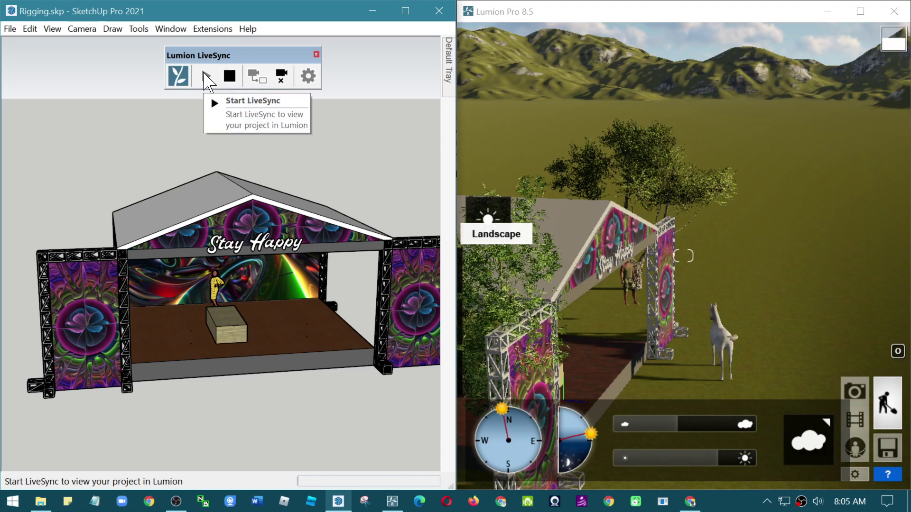
{"action": "mouse_move", "coordinate": [280, 337]}
{"action": "middle_mouse_down"}
{"action": "mouse_move", "coordinate": [134, 264]}
{"action": "mouse_move", "coordinate": [157, 272]}
{"action": "middle_mouse_up"}
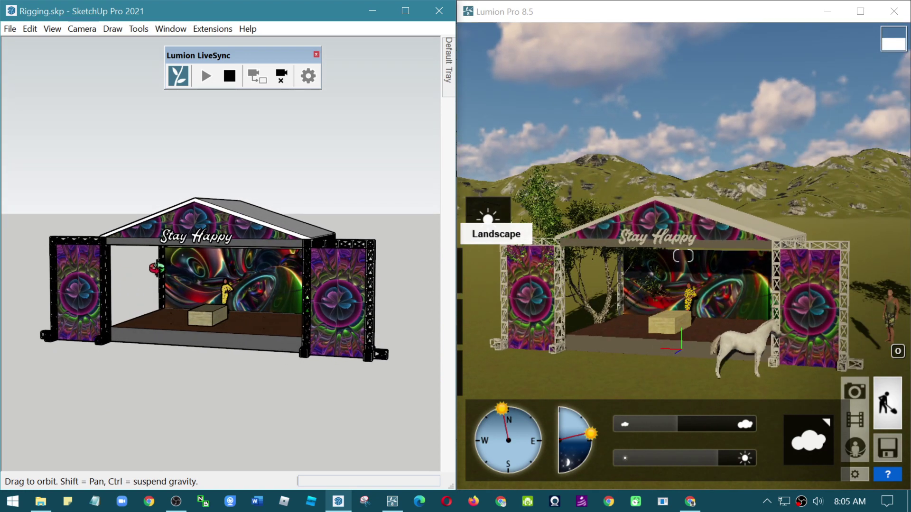
{"action": "middle_click_drag", "start_coordinate": [156, 270], "coordinate": [227, 284]}
{"action": "scroll", "coordinate": [176, 268], "scroll_direction": "up", "scroll_amount": 3}
{"action": "scroll", "coordinate": [185, 269], "scroll_direction": "down", "scroll_amount": 3}
{"action": "scroll", "coordinate": [192, 268], "scroll_direction": "down", "scroll_amount": 2}
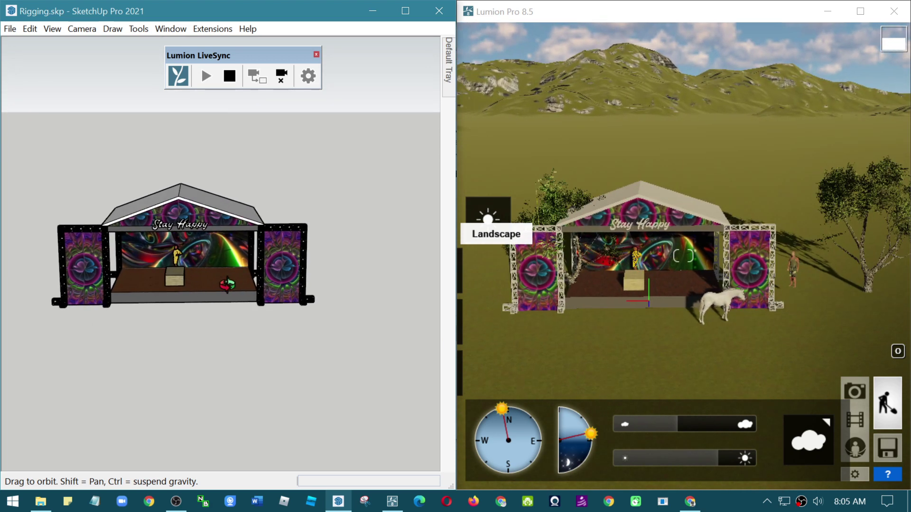
{"action": "middle_click_drag", "start_coordinate": [185, 272], "coordinate": [250, 274], "text": "shift"}
{"action": "scroll", "coordinate": [250, 274], "scroll_direction": "up", "scroll_amount": 2}
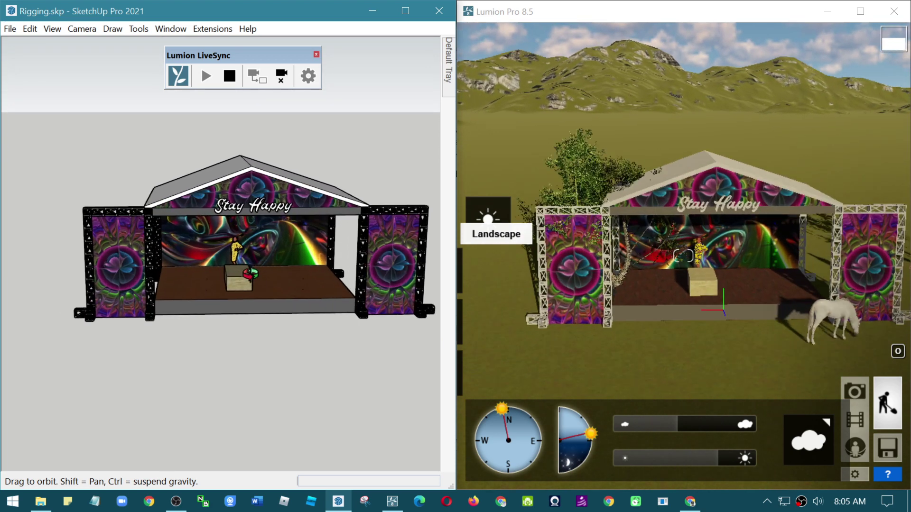
{"action": "left_click_drag", "start_coordinate": [315, 260], "coordinate": [280, 277]}
Move the left banner panel about 195 cm further left of the stage.
{"action": "key", "text": "space"}
{"action": "left_click", "coordinate": [71, 266]}
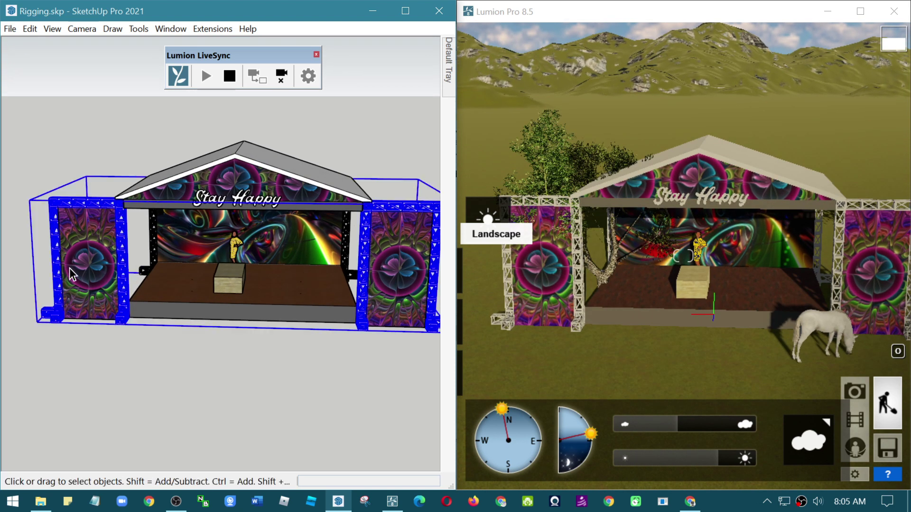
{"action": "double_click", "coordinate": [73, 264]}
{"action": "key", "text": "Escape"}
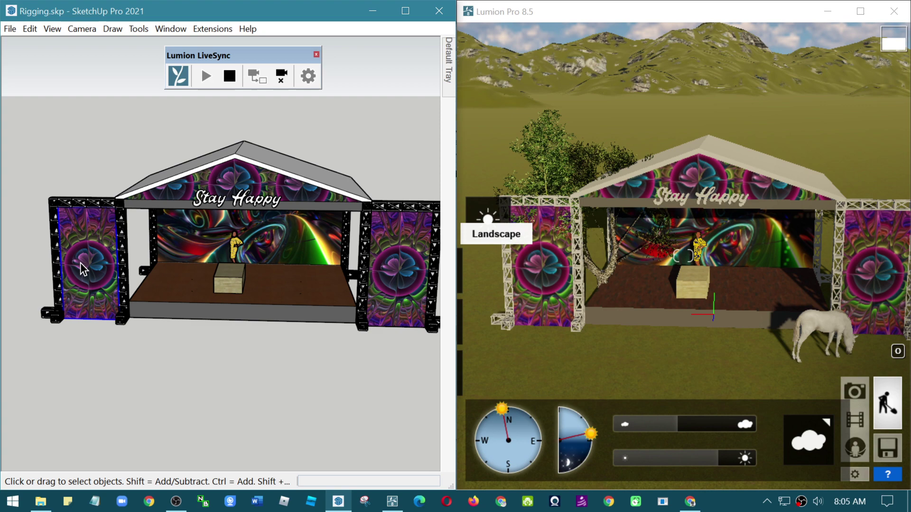
{"action": "key", "text": "m"}
{"action": "left_click", "coordinate": [87, 270]}
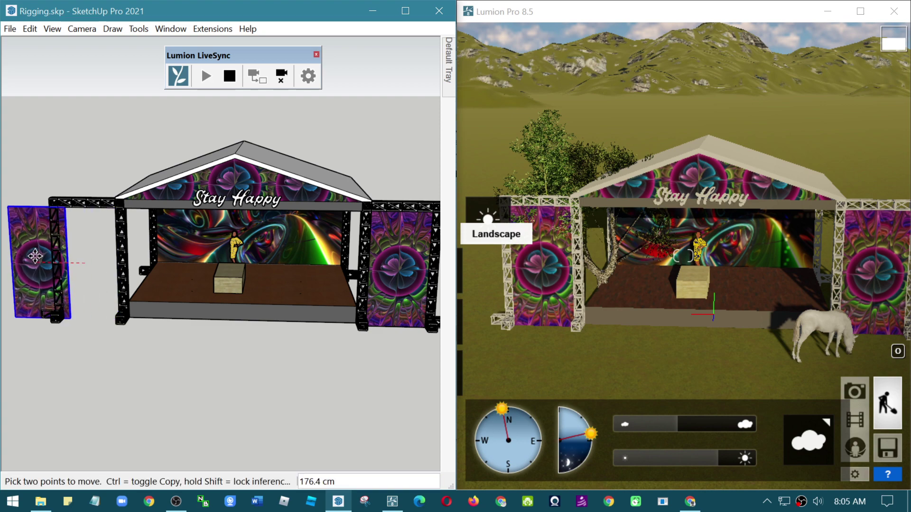
{"action": "left_click", "coordinate": [32, 266]}
{"action": "key", "text": "q"}
Orbit SketchUp and Lumion to a side view to check the shifted banner.
{"action": "key", "text": "o"}
{"action": "mouse_move", "coordinate": [114, 262]}
{"action": "left_mouse_down"}
{"action": "mouse_move", "coordinate": [284, 265]}
{"action": "mouse_move", "coordinate": [193, 265]}
{"action": "mouse_move", "coordinate": [228, 256]}
{"action": "left_mouse_up"}
{"action": "left_click", "coordinate": [661, 5]}
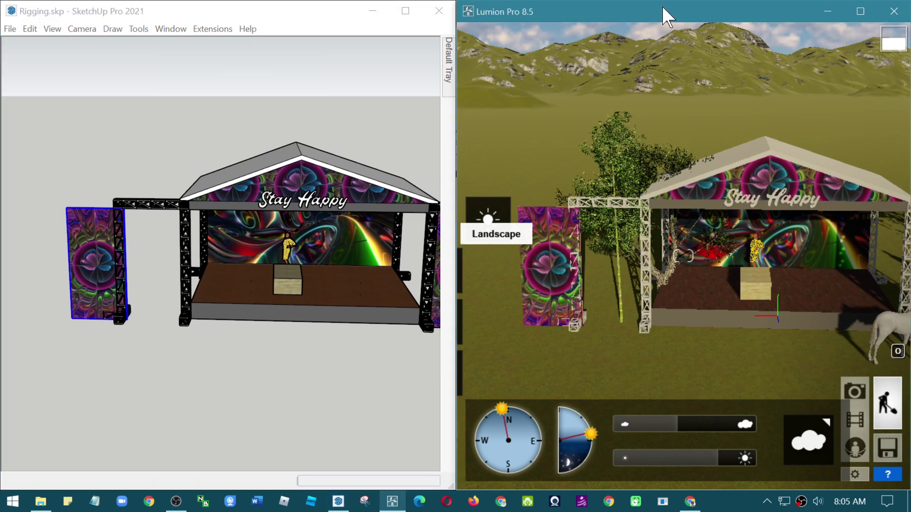
{"action": "scroll", "coordinate": [724, 266], "scroll_direction": "up", "scroll_amount": 2}
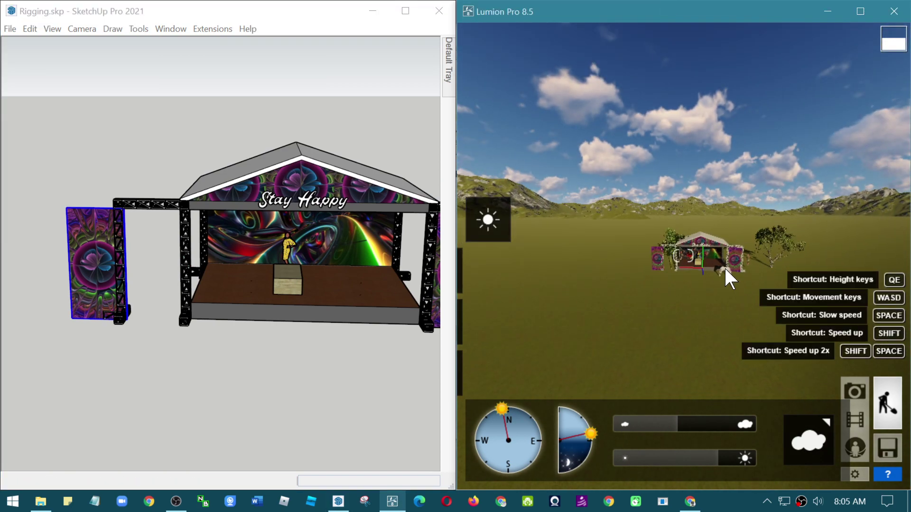
{"action": "scroll", "coordinate": [724, 266], "scroll_direction": "up", "scroll_amount": 3}
{"action": "scroll", "coordinate": [724, 266], "scroll_direction": "up", "scroll_amount": 3}
{"action": "right_click_drag", "start_coordinate": [686, 300], "coordinate": [648, 306]}
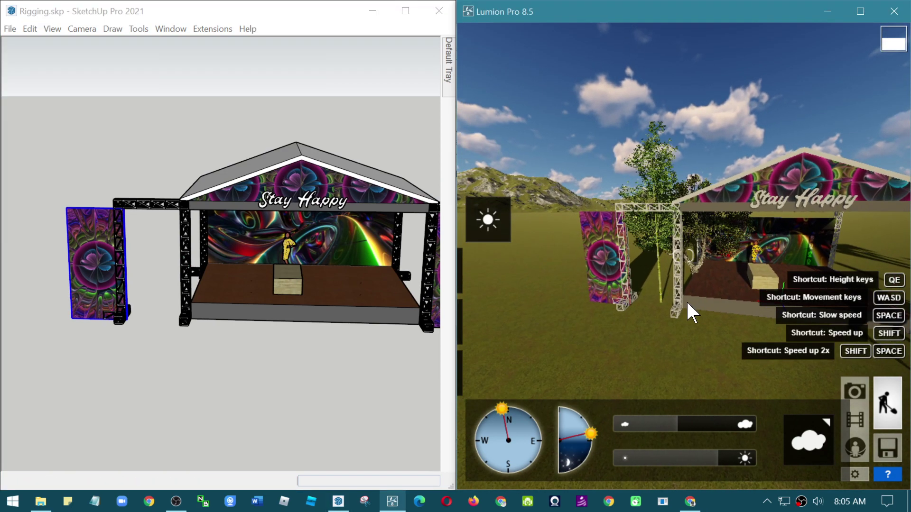
{"action": "mouse_move", "coordinate": [488, 220]}
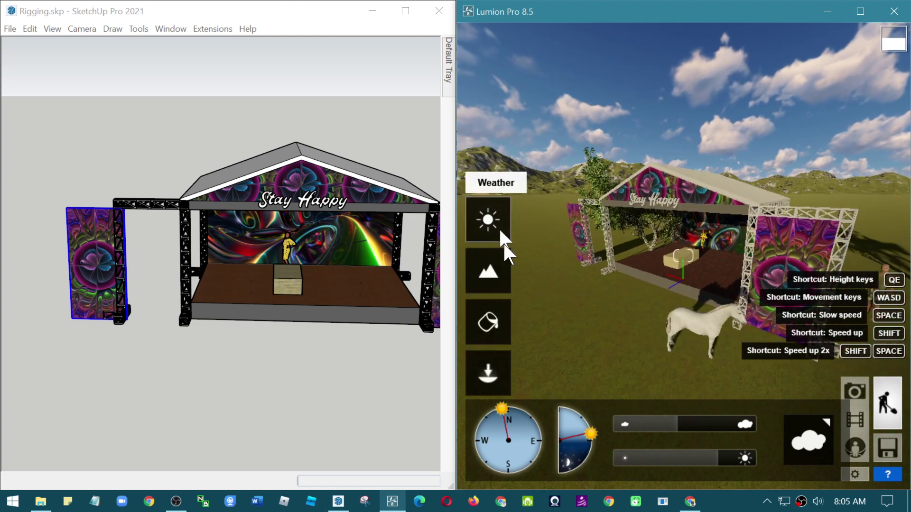
Swing the Lumion sun to a new compass direction and fly the camera toward the stage.
{"action": "right_click_drag", "start_coordinate": [503, 244], "coordinate": [671, 286]}
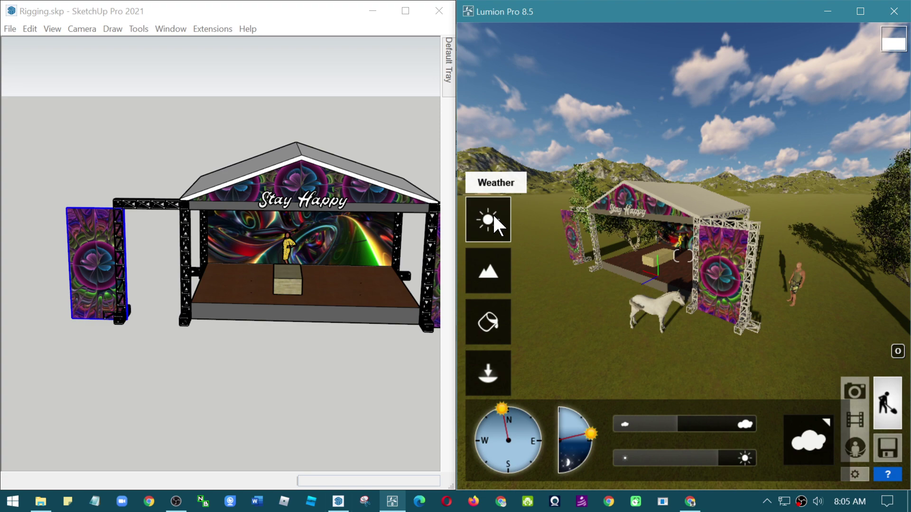
{"action": "mouse_move", "coordinate": [502, 409]}
{"action": "left_mouse_down"}
{"action": "mouse_move", "coordinate": [517, 410]}
{"action": "mouse_move", "coordinate": [520, 460]}
{"action": "mouse_move", "coordinate": [491, 456]}
{"action": "mouse_move", "coordinate": [503, 444]}
{"action": "left_mouse_up"}
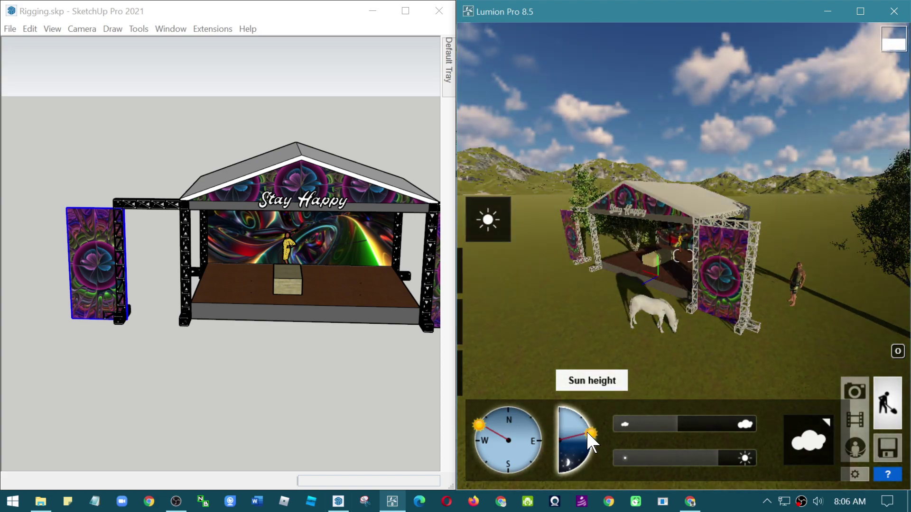
{"action": "right_click_drag", "start_coordinate": [586, 430], "coordinate": [579, 427]}
{"action": "key", "text": "w"}
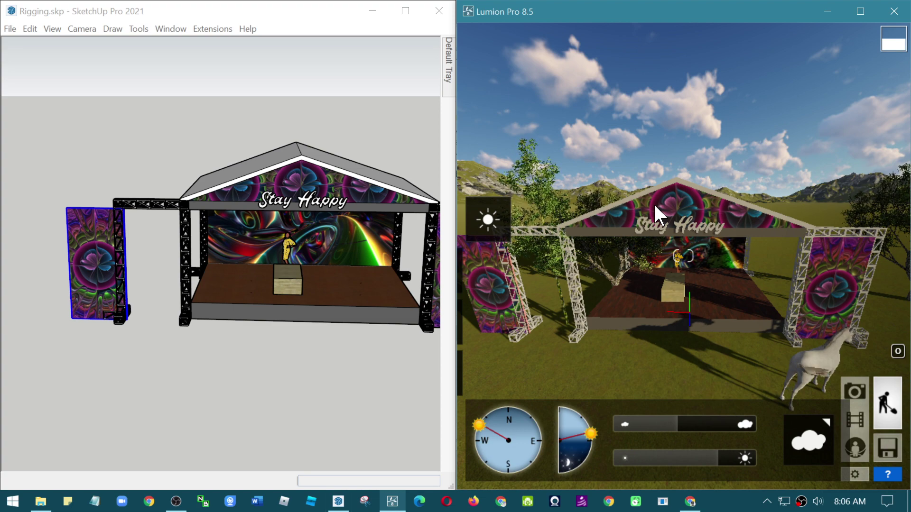
{"action": "mouse_move", "coordinate": [660, 260]}
{"action": "right_mouse_down"}
{"action": "mouse_move", "coordinate": [617, 261]}
{"action": "mouse_move", "coordinate": [660, 260]}
{"action": "right_mouse_up"}
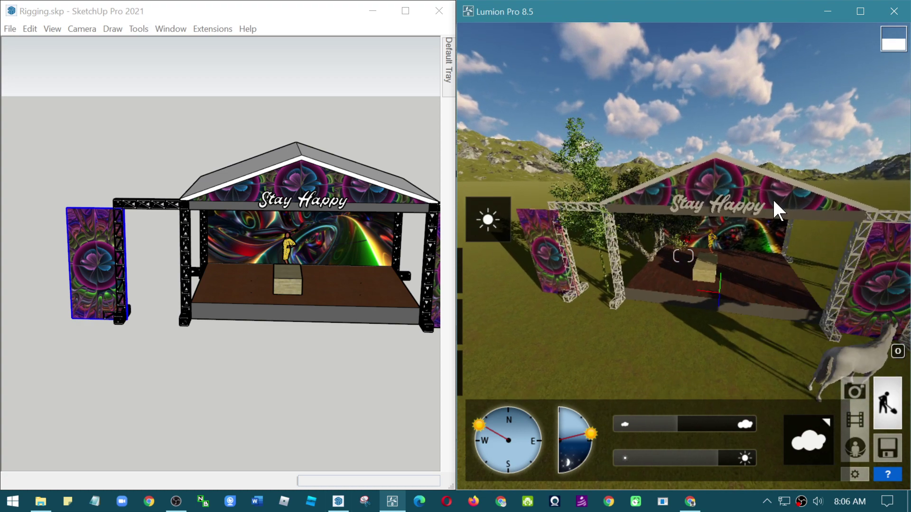
{"action": "right_click_drag", "start_coordinate": [772, 198], "coordinate": [762, 250]}
Raise the sun high overhead and reframe the Lumion camera on the stage.
{"action": "left_click_drag", "start_coordinate": [587, 432], "coordinate": [565, 402]}
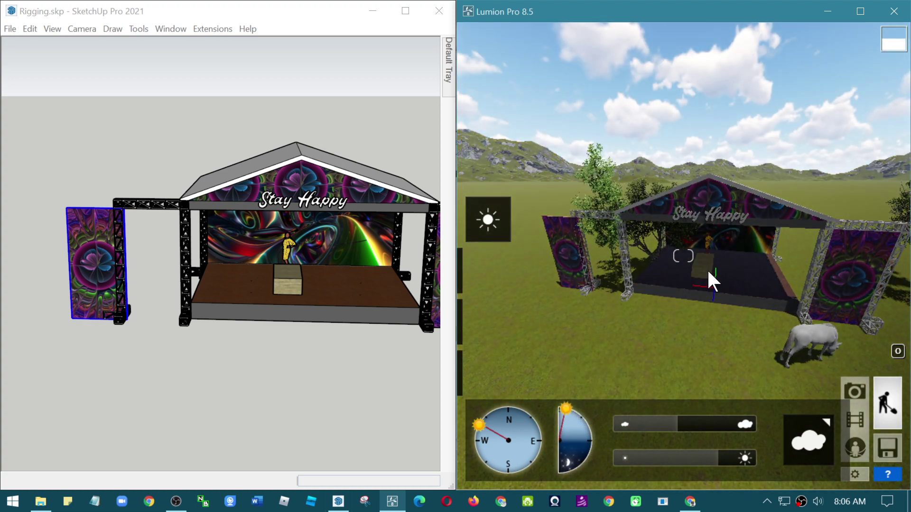
{"action": "right_click_drag", "start_coordinate": [696, 294], "coordinate": [696, 294]}
{"action": "right_click_drag", "start_coordinate": [694, 211], "coordinate": [693, 172]}
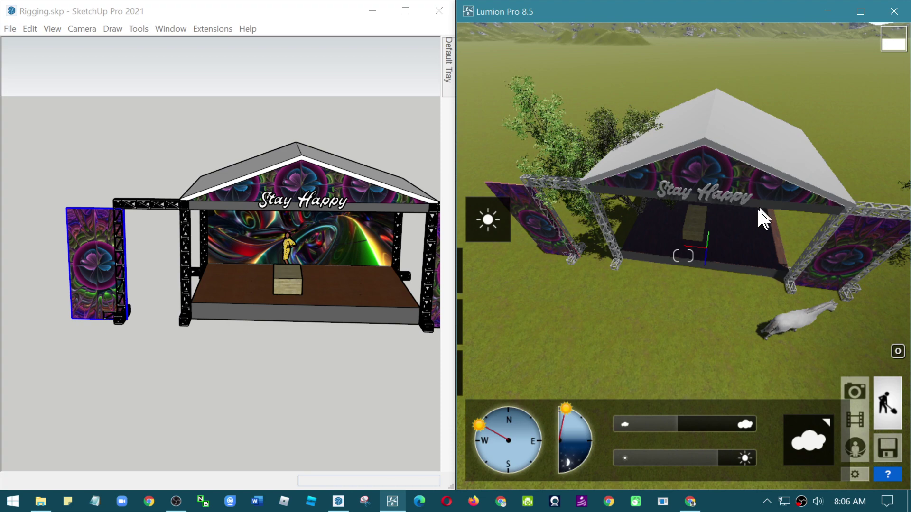
{"action": "right_click_drag", "start_coordinate": [770, 175], "coordinate": [707, 282]}
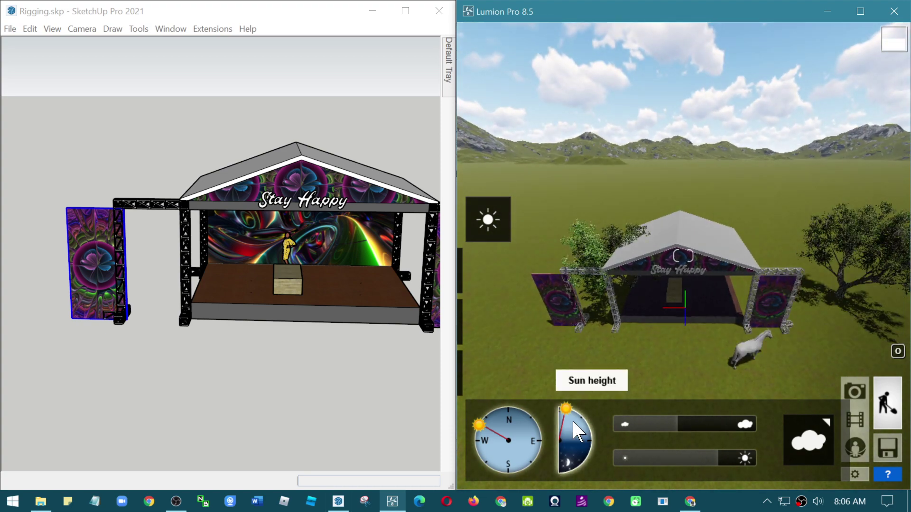
{"action": "mouse_move", "coordinate": [660, 324]}
{"action": "right_mouse_down"}
{"action": "mouse_move", "coordinate": [661, 346]}
{"action": "mouse_move", "coordinate": [675, 269]}
{"action": "right_mouse_up"}
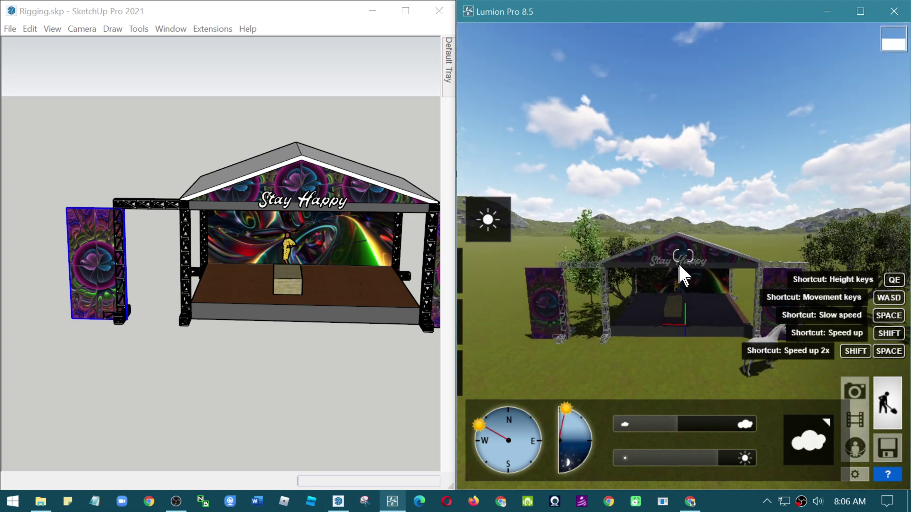
{"action": "scroll", "coordinate": [675, 269], "scroll_direction": "up", "scroll_amount": 3}
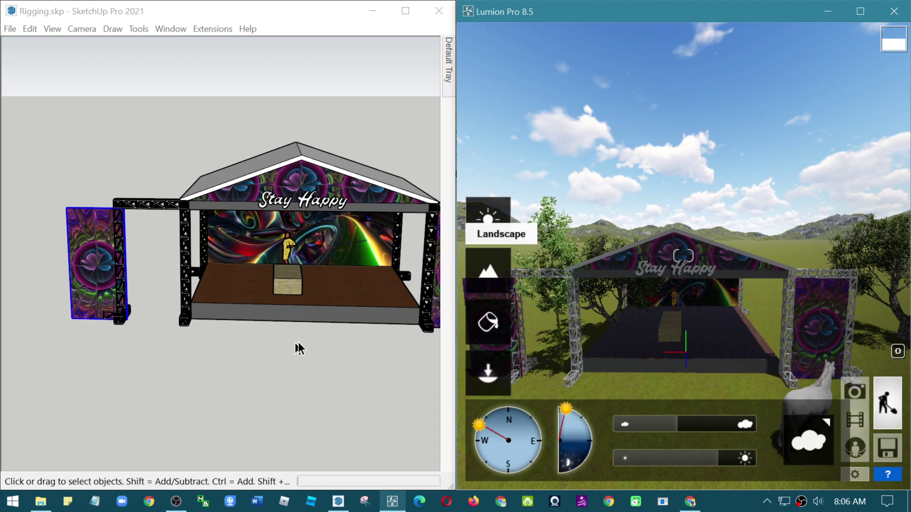
Match Lumion's camera to SketchUp's front view and lower the sun for long shadows.
{"action": "left_click", "coordinate": [300, 375]}
{"action": "mouse_move", "coordinate": [312, 292]}
{"action": "middle_mouse_down"}
{"action": "mouse_move", "coordinate": [246, 288]}
{"action": "mouse_move", "coordinate": [264, 294]}
{"action": "middle_mouse_up"}
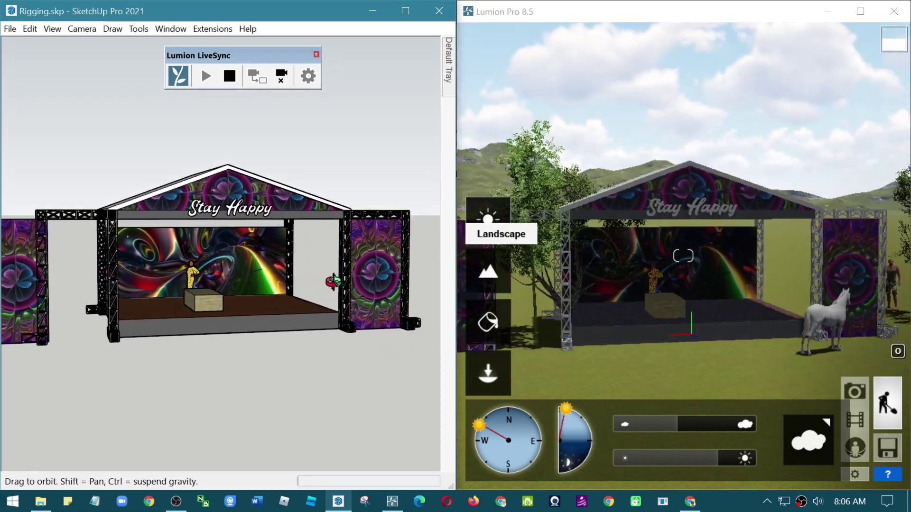
{"action": "left_click", "coordinate": [682, 24]}
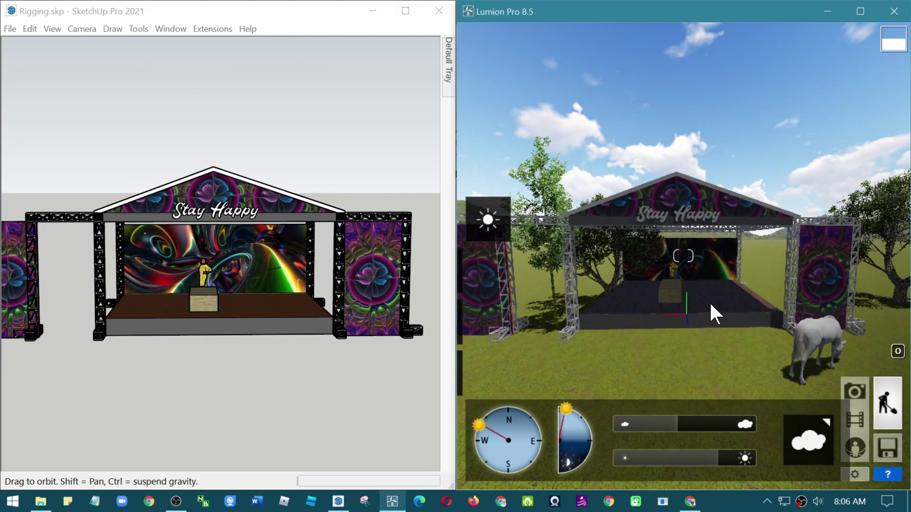
{"action": "right_click_drag", "start_coordinate": [710, 301], "coordinate": [606, 303]}
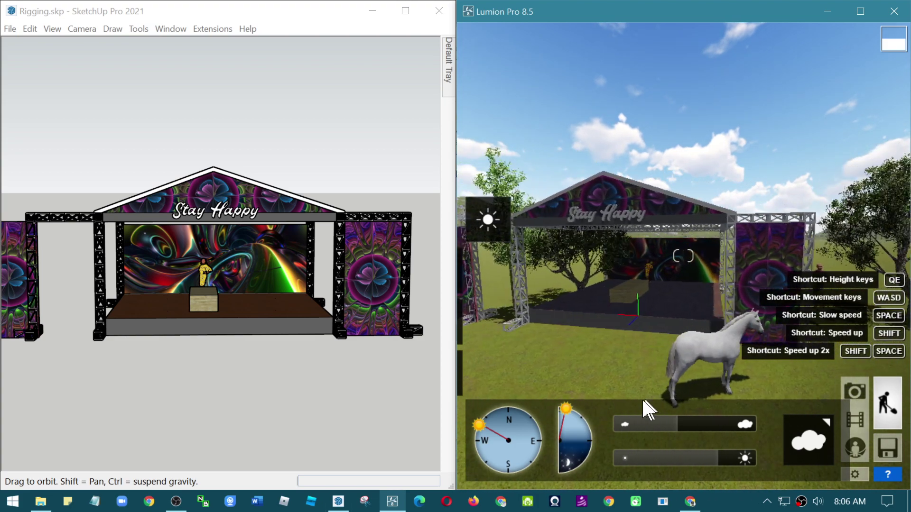
{"action": "left_click_drag", "start_coordinate": [587, 412], "coordinate": [580, 433]}
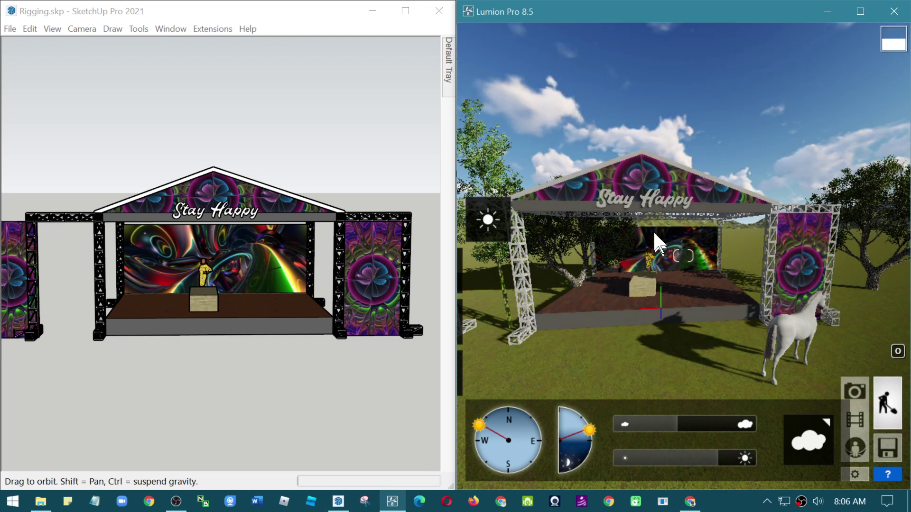
{"action": "right_click_drag", "start_coordinate": [653, 229], "coordinate": [654, 309]}
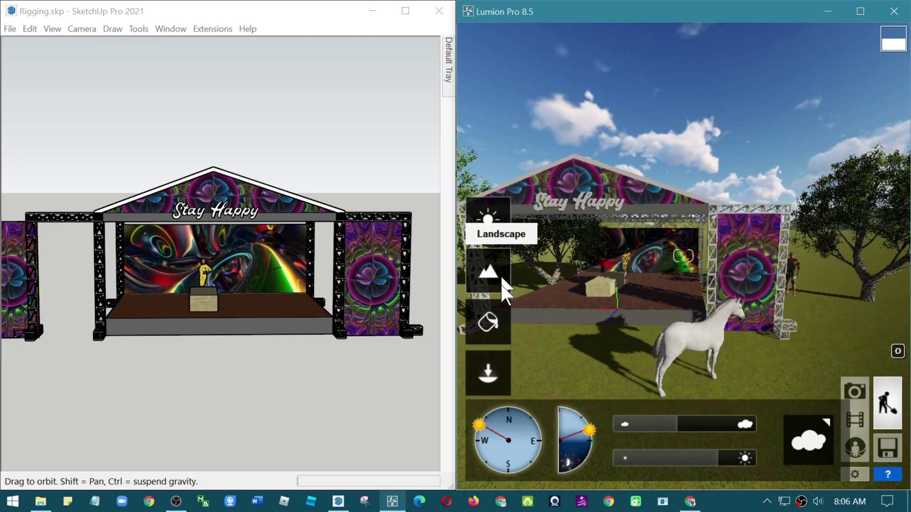
{"action": "left_click", "coordinate": [494, 315]}
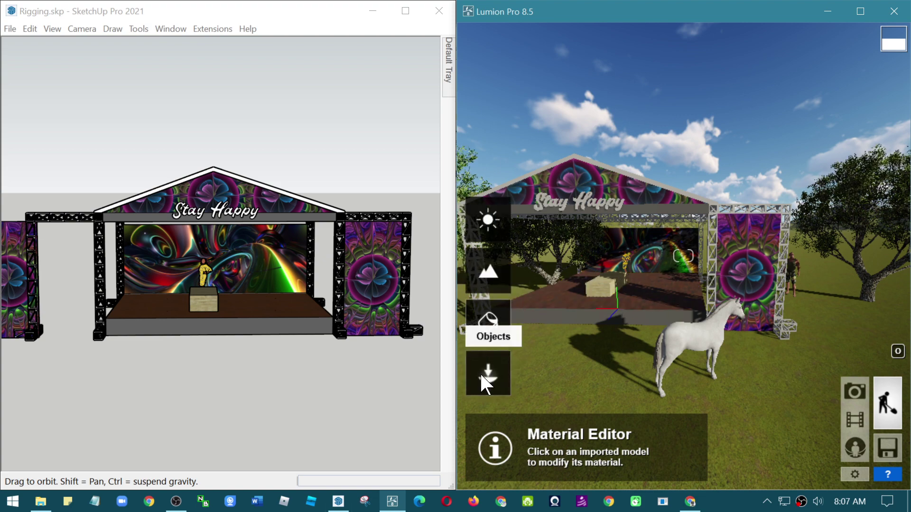
Switch Lumion to Objects mode, maximize it and zoom out over the stage and horse.
{"action": "left_click", "coordinate": [480, 372]}
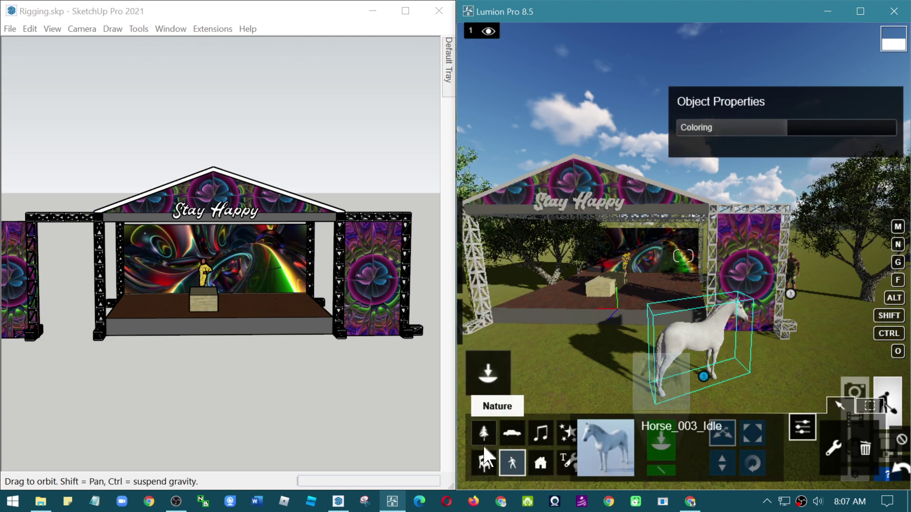
{"action": "left_click", "coordinate": [860, 11]}
{"action": "scroll", "coordinate": [274, 313], "scroll_direction": "down", "scroll_amount": 5}
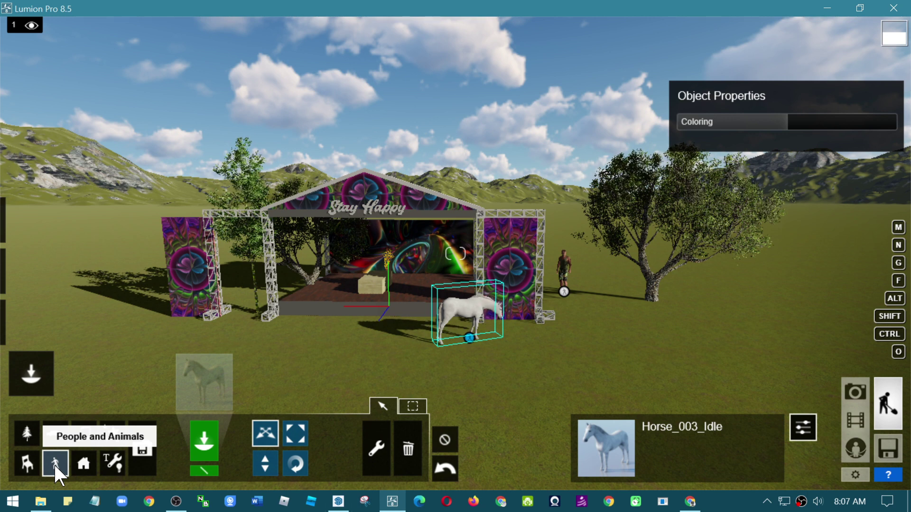
{"action": "left_click", "coordinate": [220, 394]}
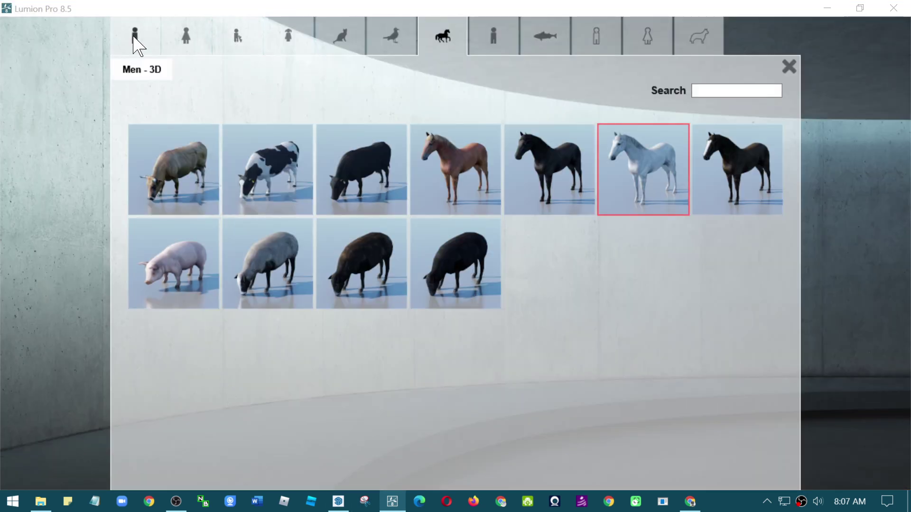
Place the seated man in red from page 3 of the Men library on the stage.
{"action": "left_click", "coordinate": [135, 38]}
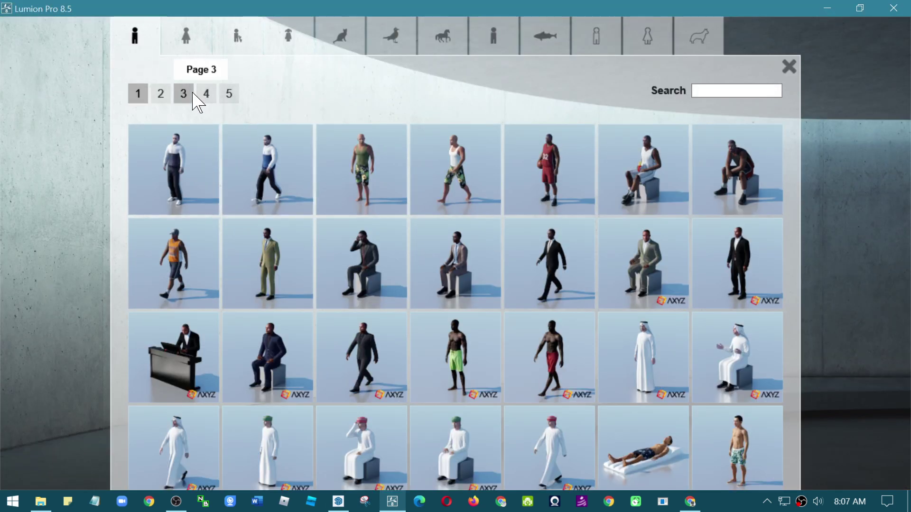
{"action": "left_click", "coordinate": [191, 94]}
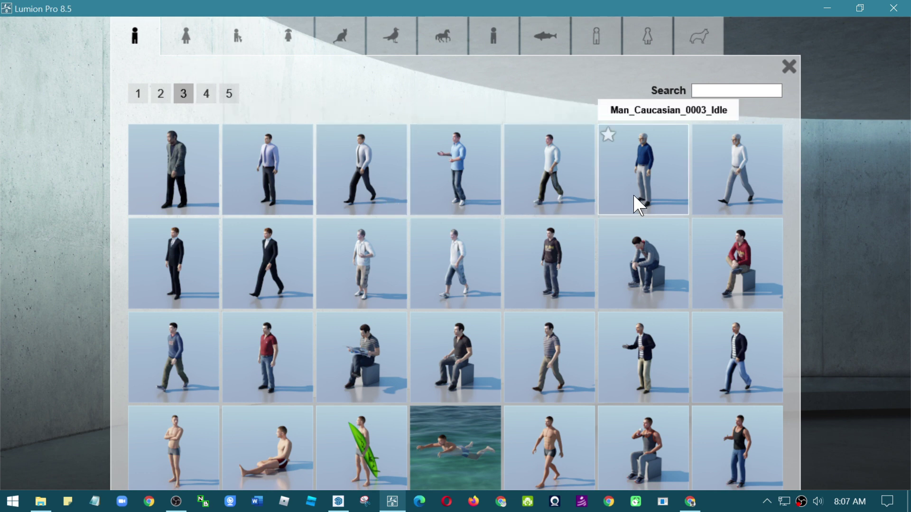
{"action": "left_click", "coordinate": [750, 263]}
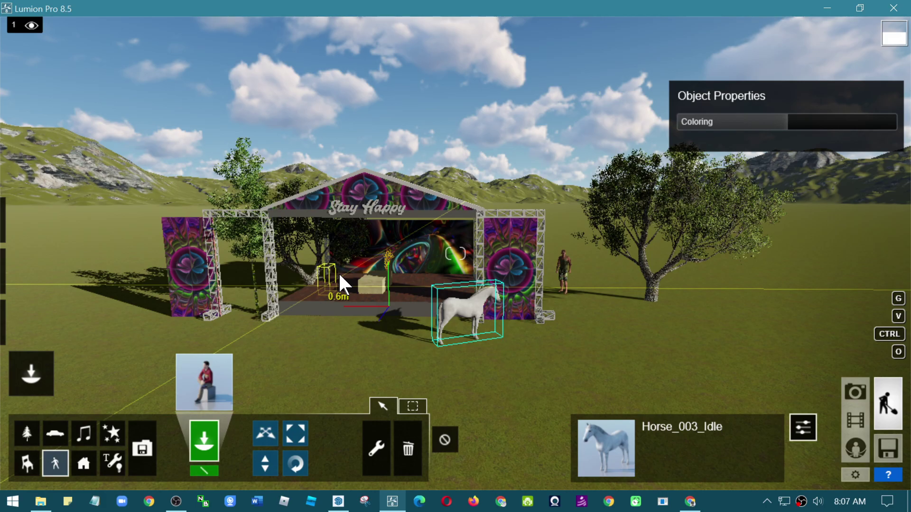
{"action": "left_click", "coordinate": [326, 287]}
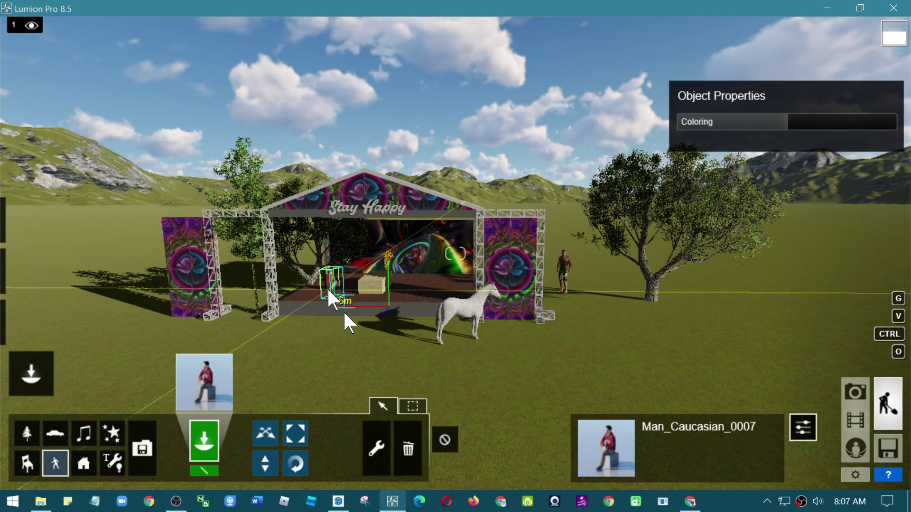
Lower the seated man onto the stage's front edge near the horse.
{"action": "key", "text": "w"}
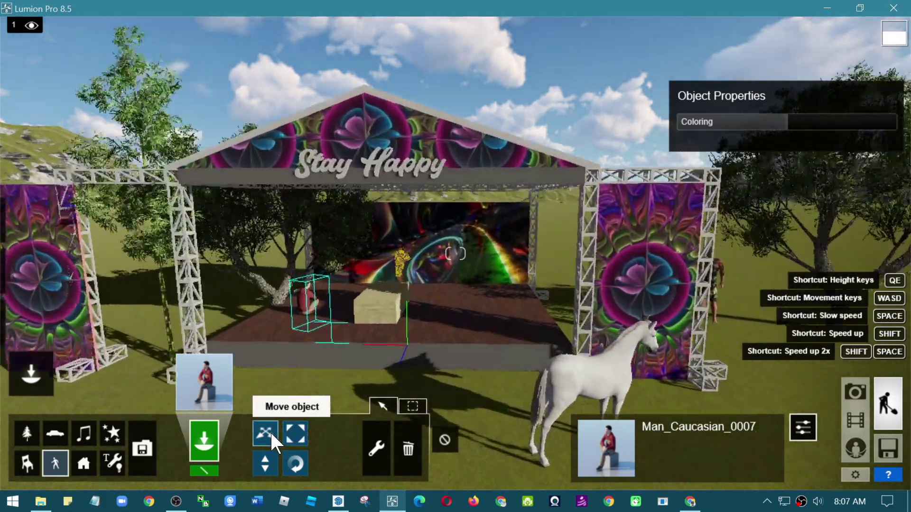
{"action": "key", "text": "w"}
{"action": "key", "text": "a"}
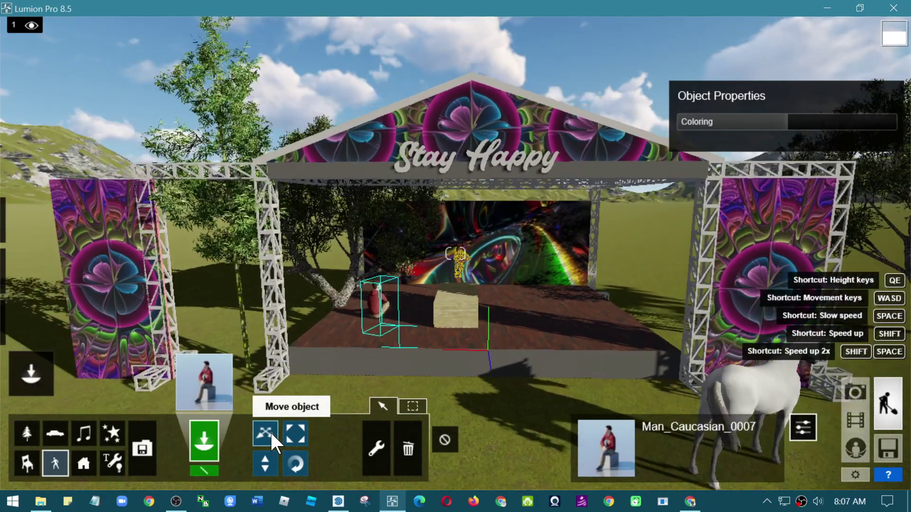
{"action": "key", "text": "d"}
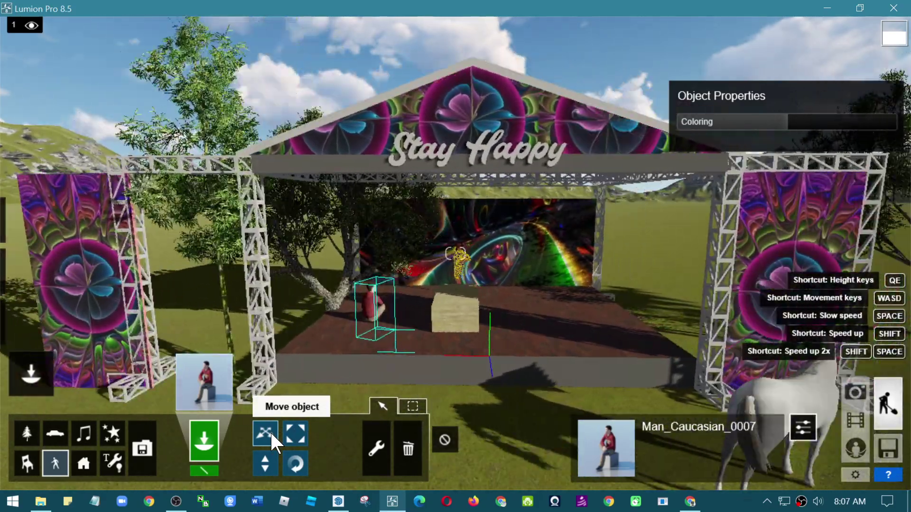
{"action": "left_click", "coordinate": [300, 463]}
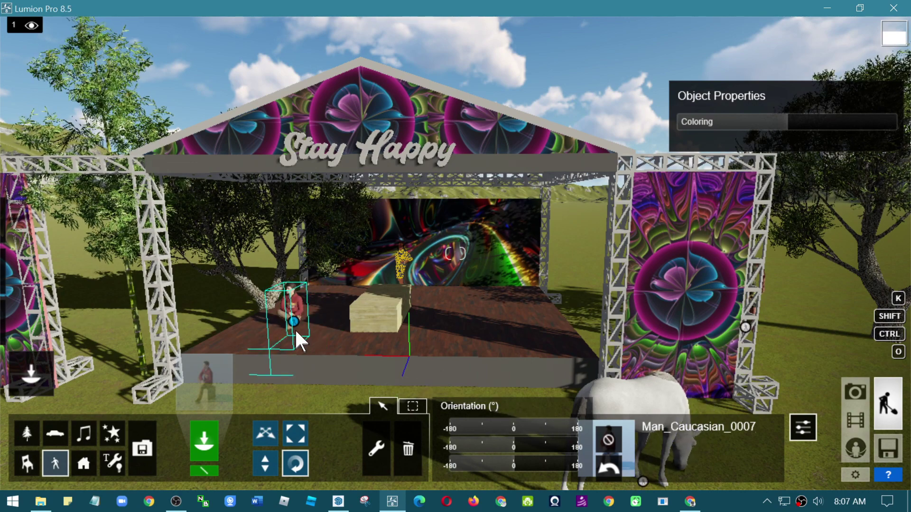
{"action": "left_click", "coordinate": [264, 432]}
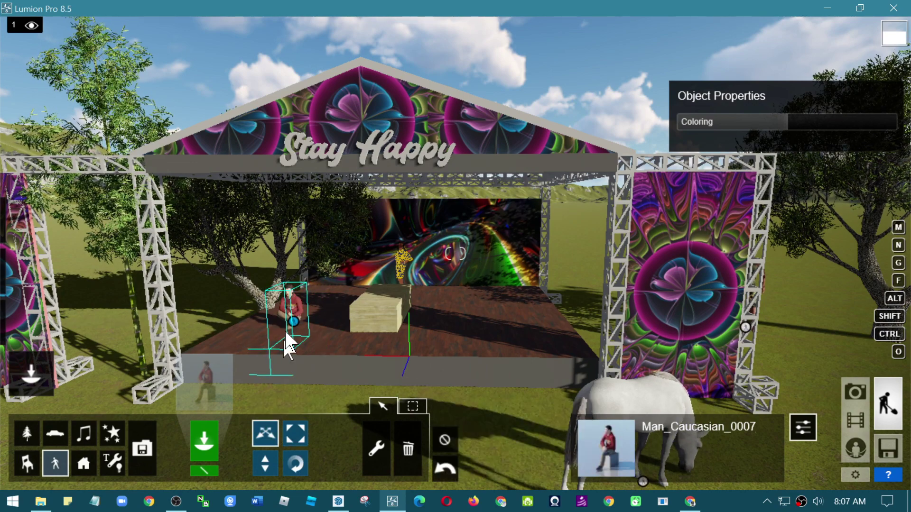
{"action": "left_click_drag", "start_coordinate": [287, 318], "coordinate": [286, 352]}
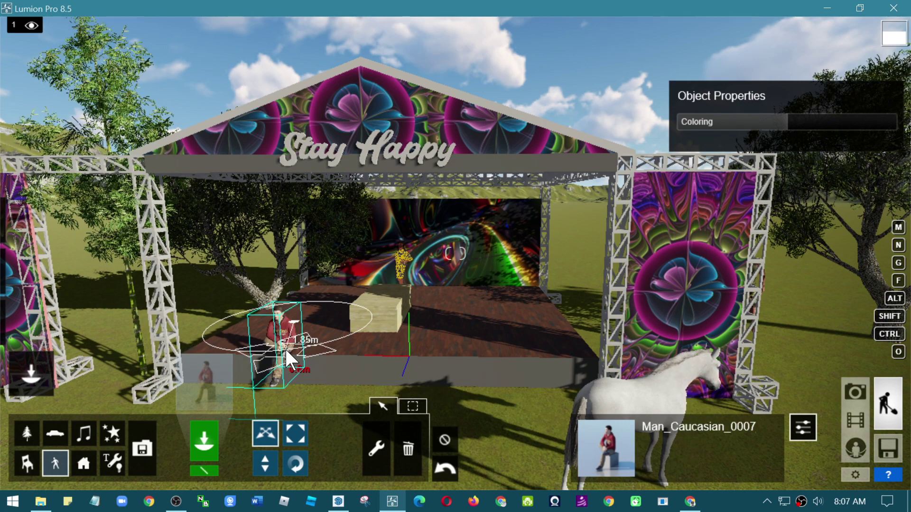
Deselect the figure, reframe the stage, and dock Lumion beside SketchUp.
{"action": "left_click", "coordinate": [444, 441]}
{"action": "scroll", "coordinate": [494, 388], "scroll_direction": "down", "scroll_amount": 3}
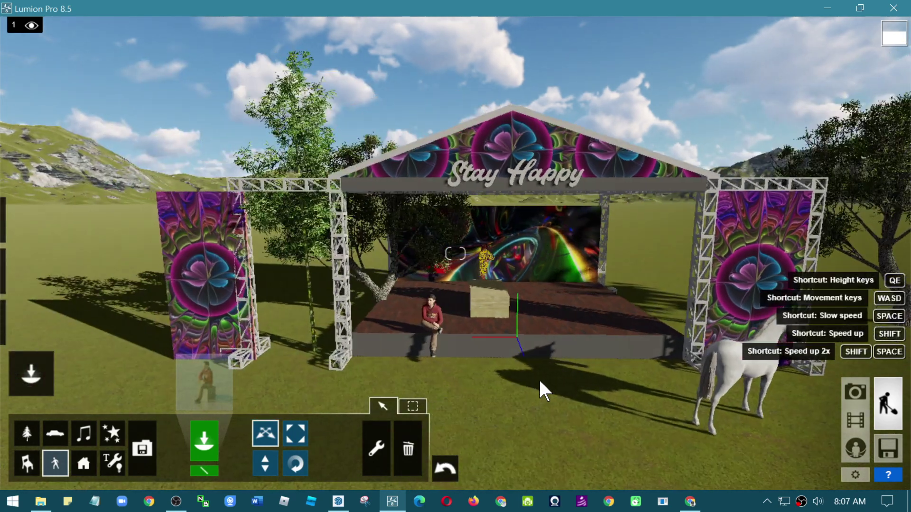
{"action": "right_click_drag", "start_coordinate": [539, 377], "coordinate": [797, 9]}
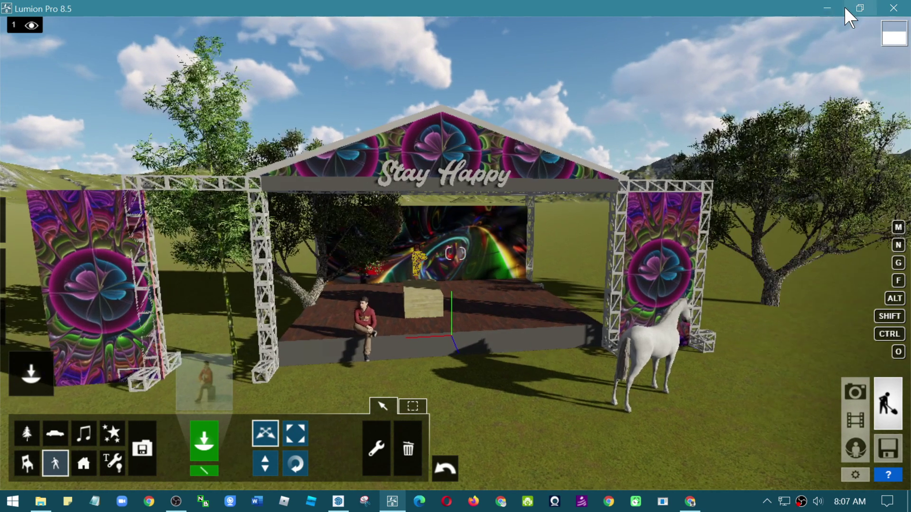
{"action": "left_click", "coordinate": [844, 6]}
{"action": "key", "text": "alt+Tab"}
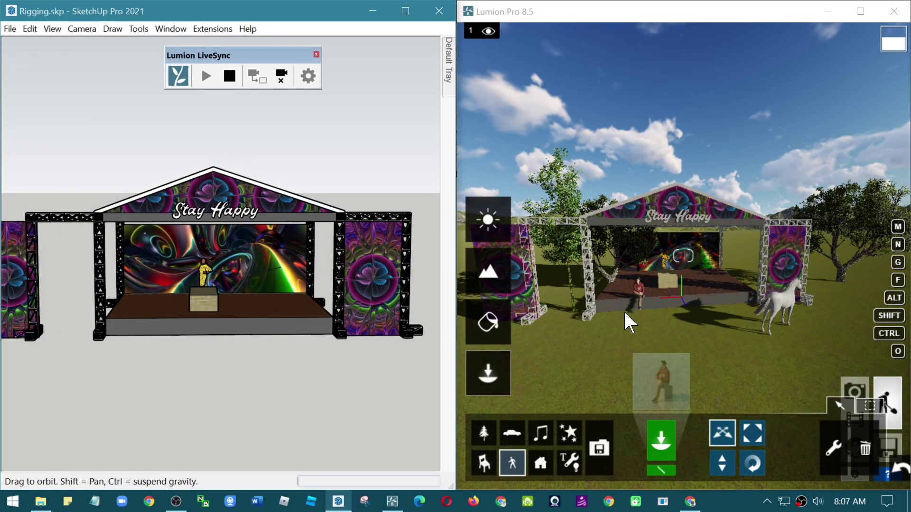
Move the box 127.6 cm forward in SketchUp.
{"action": "right_click_drag", "start_coordinate": [623, 309], "coordinate": [630, 315]}
{"action": "key", "text": "w"}
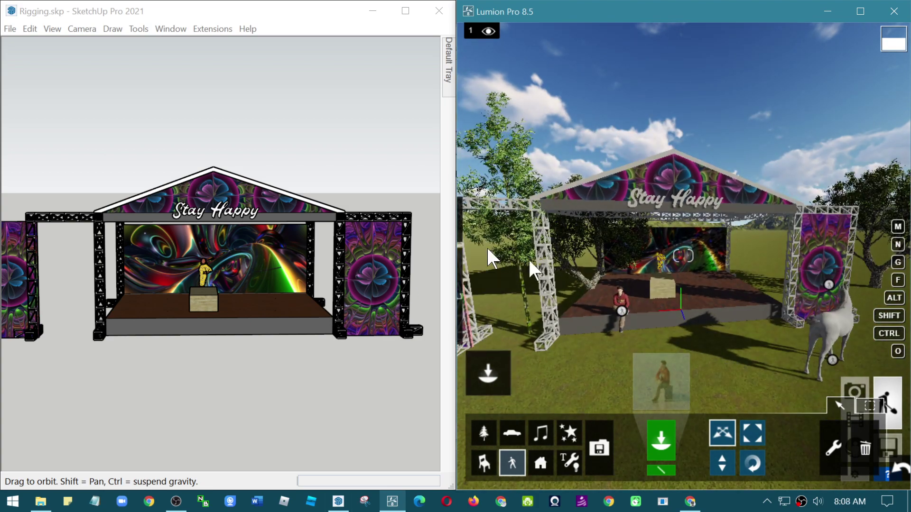
{"action": "left_click", "coordinate": [284, 168]}
{"action": "left_click_drag", "start_coordinate": [198, 327], "coordinate": [221, 334]}
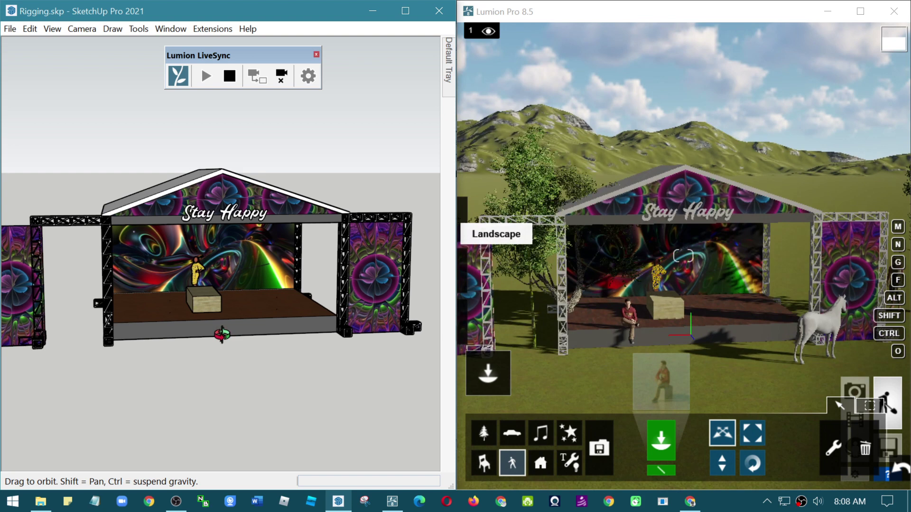
{"action": "scroll", "coordinate": [209, 313], "scroll_direction": "up", "scroll_amount": 5}
{"action": "key", "text": "m"}
{"action": "left_click_drag", "start_coordinate": [190, 298], "coordinate": [188, 313]}
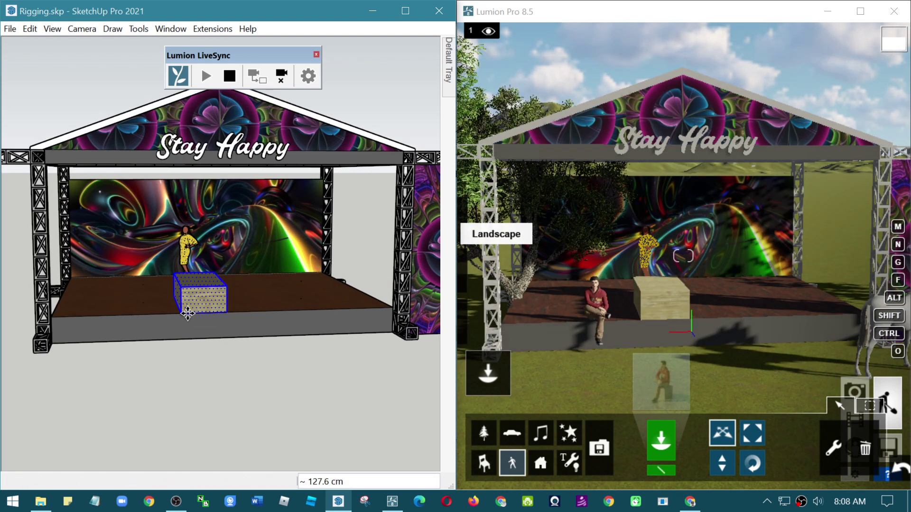
Slide the left banner panel 214.2 cm along red back into the truss.
{"action": "key", "text": "space"}
{"action": "mouse_move", "coordinate": [203, 349]}
{"action": "middle_mouse_down"}
{"action": "mouse_move", "coordinate": [209, 268]}
{"action": "mouse_move", "coordinate": [83, 289]}
{"action": "middle_mouse_up"}
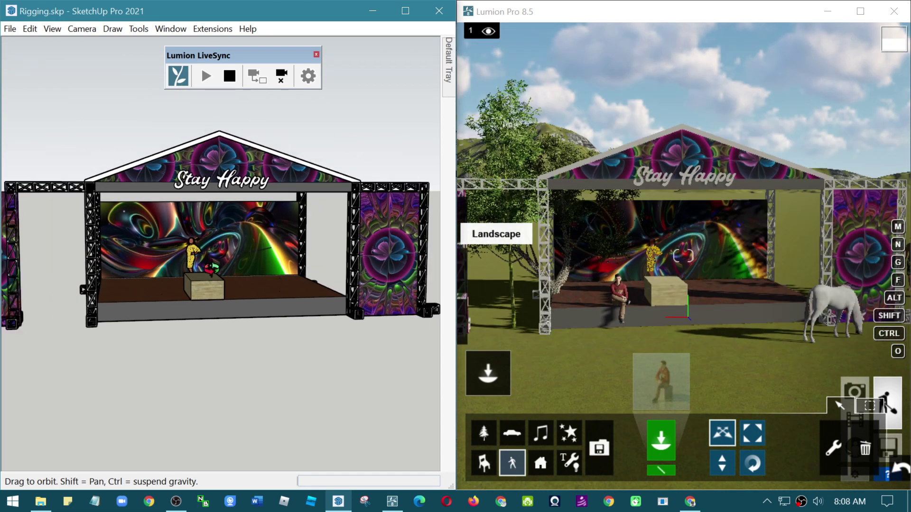
{"action": "scroll", "coordinate": [218, 272], "scroll_direction": "down", "scroll_amount": 2}
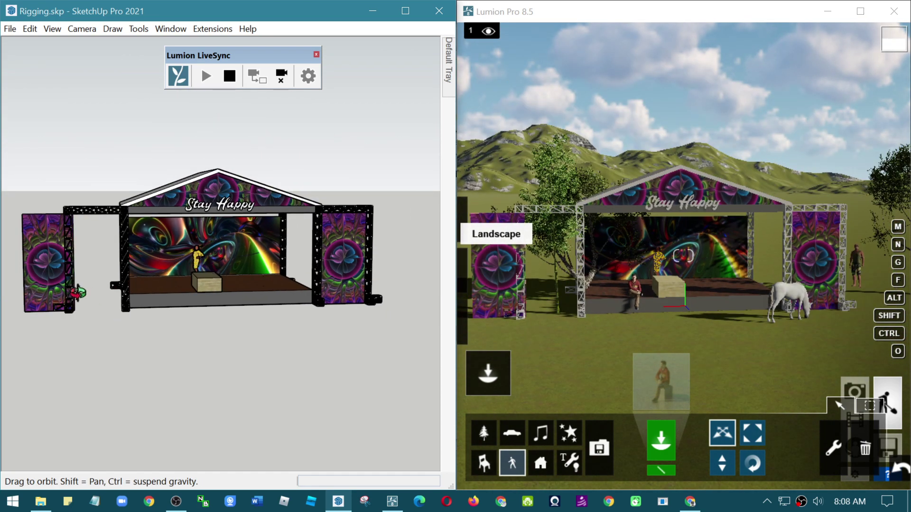
{"action": "key", "text": "space"}
{"action": "double_click", "coordinate": [53, 291]}
{"action": "key", "text": "Escape"}
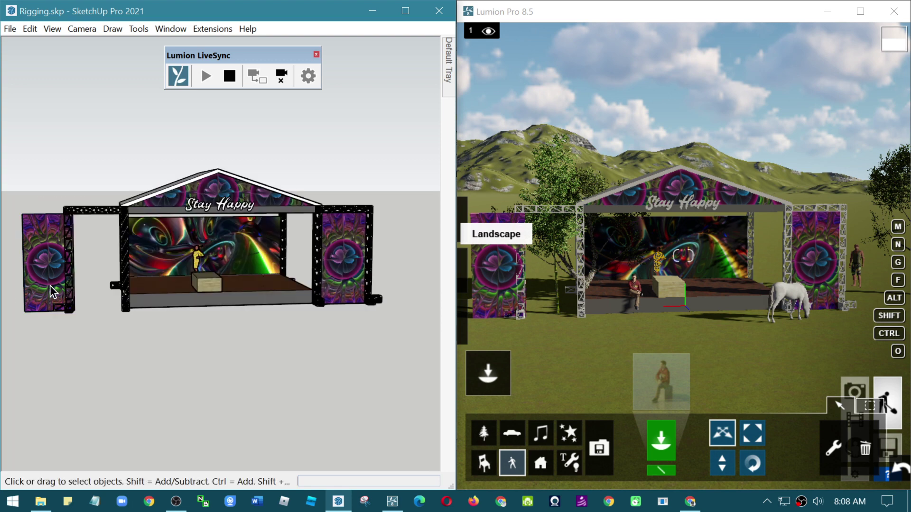
{"action": "key", "text": "m"}
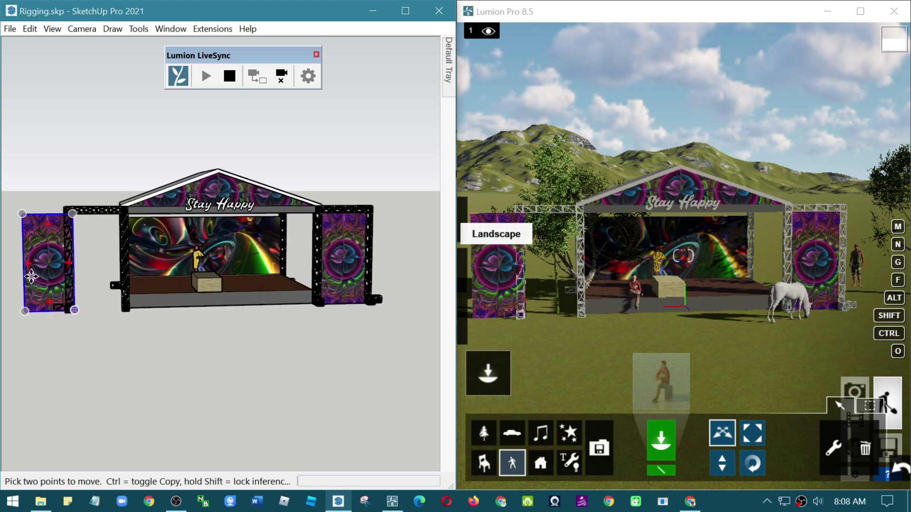
{"action": "left_click_drag", "start_coordinate": [25, 276], "coordinate": [72, 284]}
{"action": "key", "text": "space"}
{"action": "left_click", "coordinate": [175, 362]}
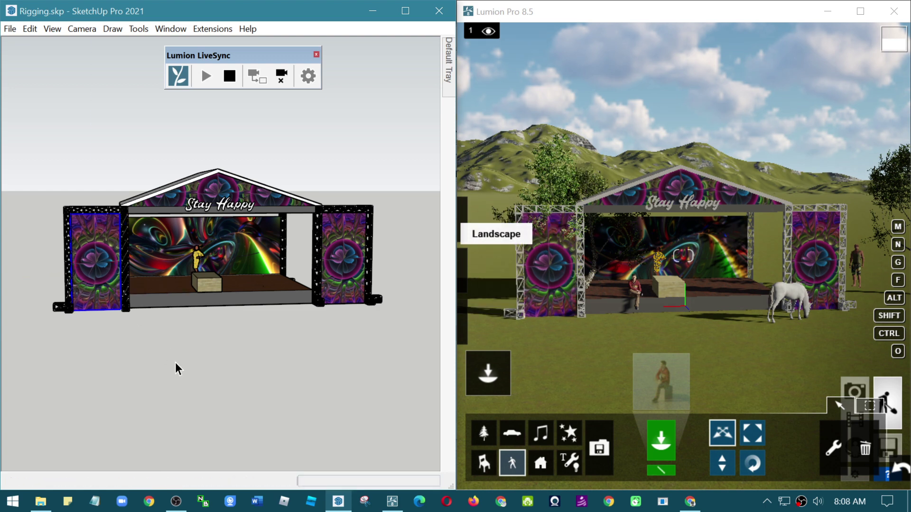
{"action": "middle_click_drag", "start_coordinate": [175, 362], "coordinate": [221, 291]}
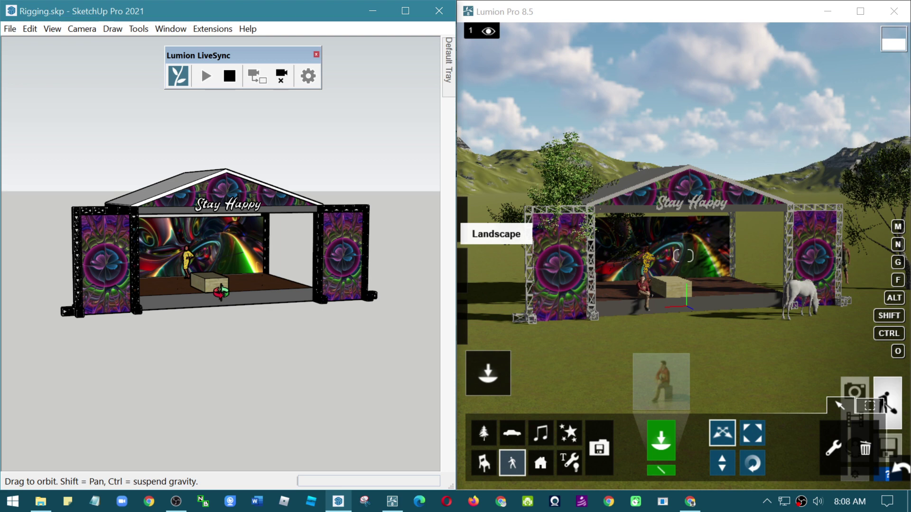
{"action": "mouse_move", "coordinate": [157, 311]}
{"action": "left_mouse_down"}
{"action": "mouse_move", "coordinate": [187, 332]}
{"action": "mouse_move", "coordinate": [54, 351]}
{"action": "left_mouse_up"}
{"action": "left_click_drag", "start_coordinate": [233, 281], "coordinate": [181, 272]}
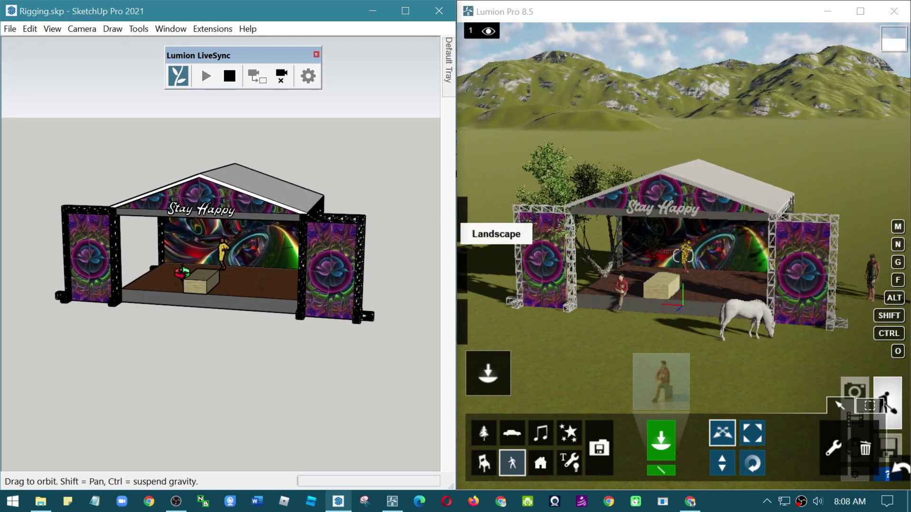
{"action": "left_click_drag", "start_coordinate": [189, 356], "coordinate": [208, 356]}
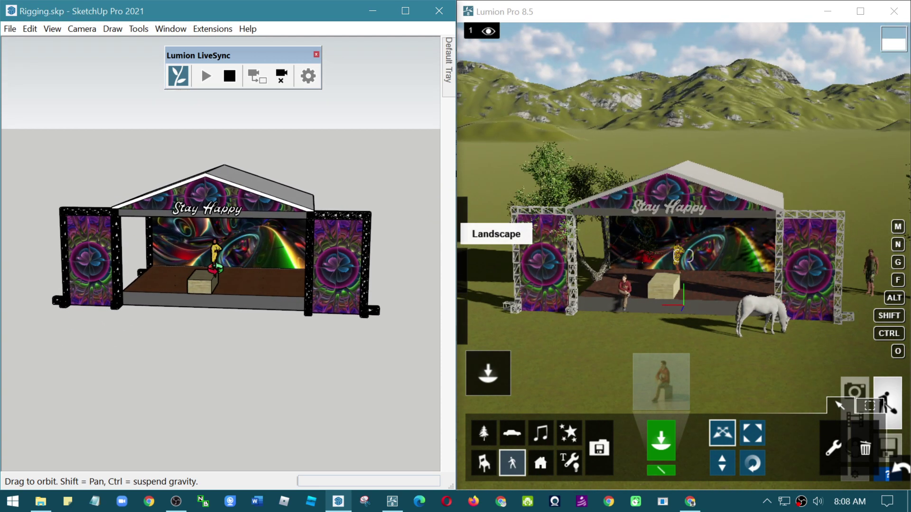
{"action": "mouse_move", "coordinate": [189, 266]}
{"action": "left_mouse_down"}
{"action": "mouse_move", "coordinate": [292, 268]}
{"action": "mouse_move", "coordinate": [157, 273]}
{"action": "left_mouse_up"}
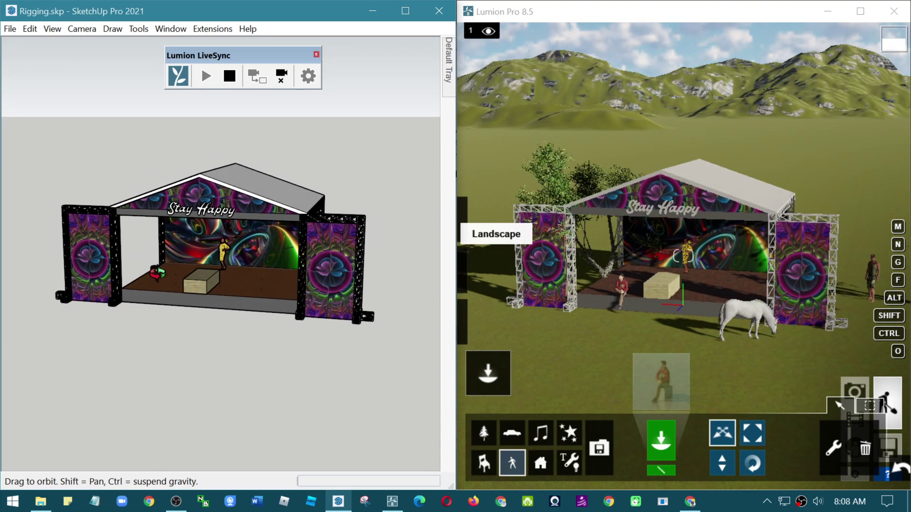
{"action": "scroll", "coordinate": [159, 274], "scroll_direction": "up", "scroll_amount": 2}
{"action": "scroll", "coordinate": [161, 276], "scroll_direction": "up", "scroll_amount": 3}
{"action": "scroll", "coordinate": [162, 277], "scroll_direction": "up", "scroll_amount": 3}
{"action": "mouse_move", "coordinate": [162, 278]}
{"action": "left_mouse_down"}
{"action": "mouse_move", "coordinate": [294, 264]}
{"action": "mouse_move", "coordinate": [192, 295]}
{"action": "left_mouse_up"}
{"action": "left_click", "coordinate": [639, 14]}
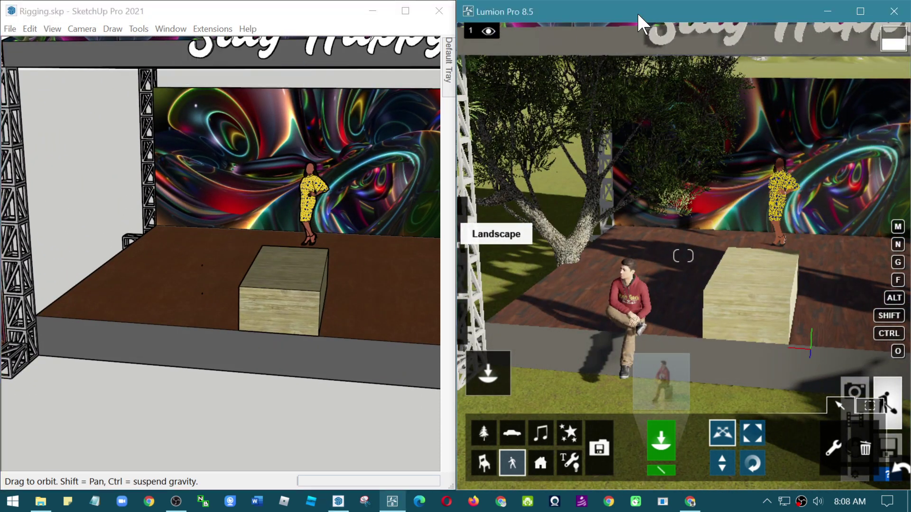
{"action": "key", "text": "w"}
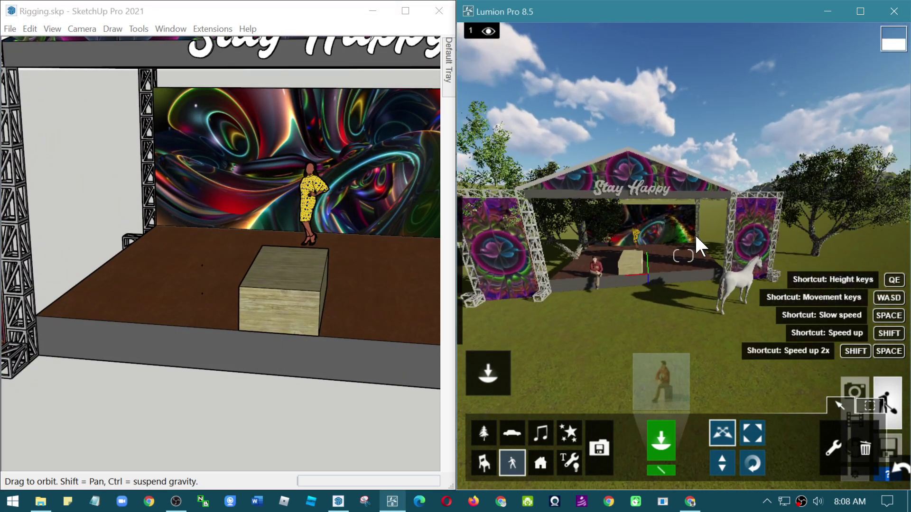
{"action": "right_click_drag", "start_coordinate": [695, 230], "coordinate": [732, 180]}
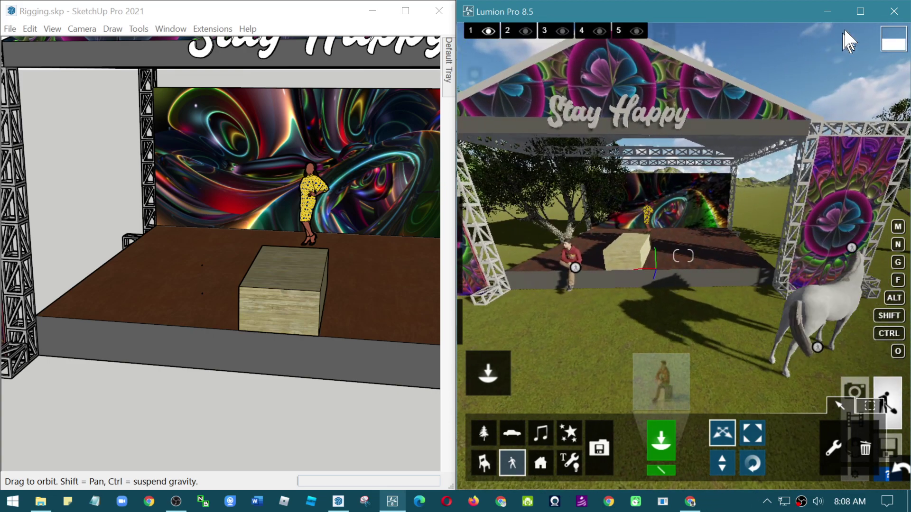
{"action": "right_click_drag", "start_coordinate": [678, 162], "coordinate": [655, 164]}
{"action": "key", "text": "s"}
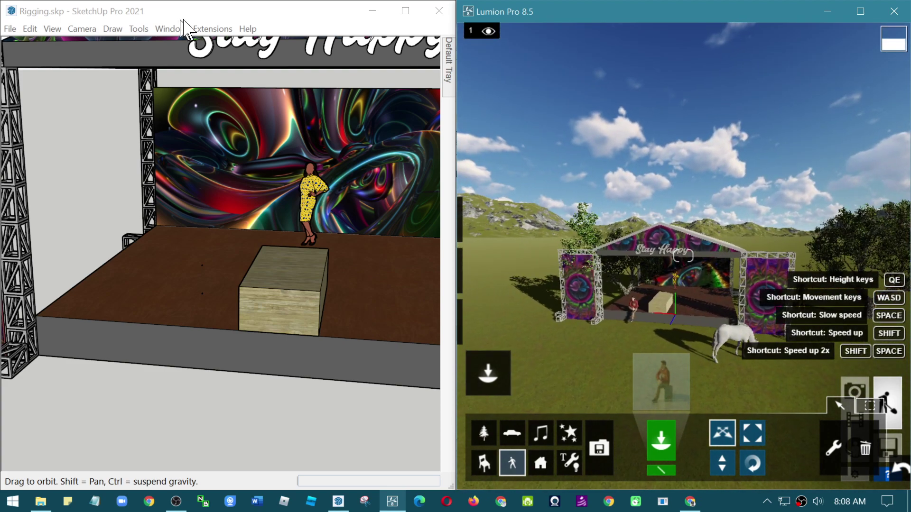
Re-enable Lumion LiveSync, then zoom out and orbit to an angled front view of the Stay Happy stage.
{"action": "left_click", "coordinate": [213, 28]}
{"action": "left_click", "coordinate": [204, 59]}
{"action": "middle_click_drag", "start_coordinate": [243, 281], "coordinate": [298, 261]}
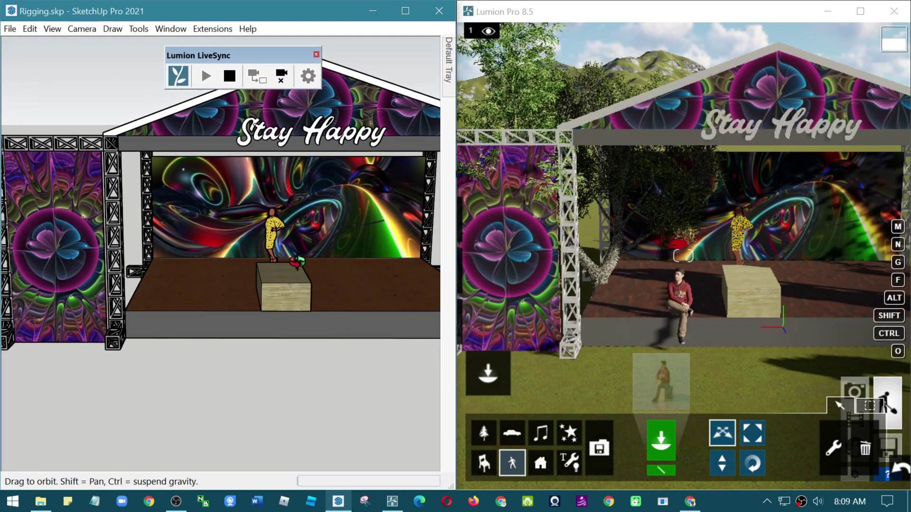
{"action": "scroll", "coordinate": [301, 237], "scroll_direction": "down", "scroll_amount": 1}
{"action": "scroll", "coordinate": [285, 251], "scroll_direction": "down", "scroll_amount": 3}
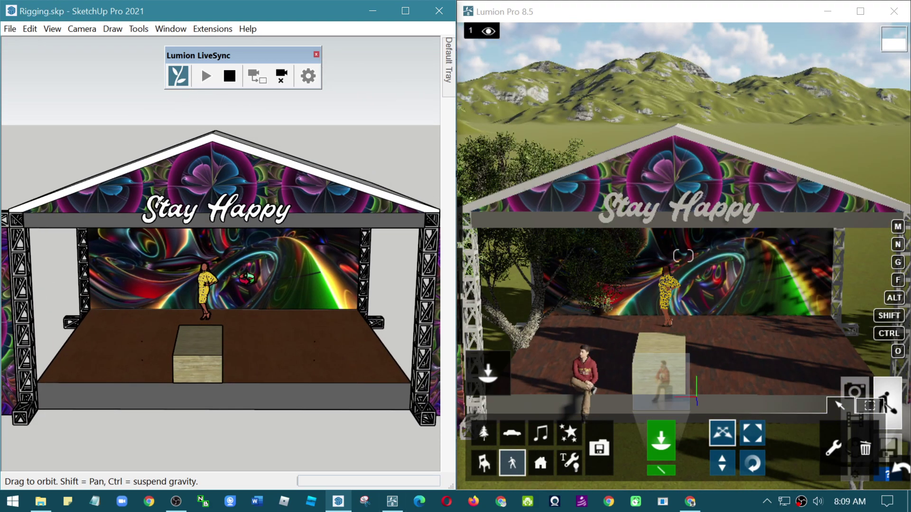
{"action": "scroll", "coordinate": [247, 282], "scroll_direction": "down", "scroll_amount": 3}
{"action": "scroll", "coordinate": [245, 284], "scroll_direction": "down", "scroll_amount": 2}
{"action": "middle_click_drag", "start_coordinate": [246, 284], "coordinate": [299, 274]}
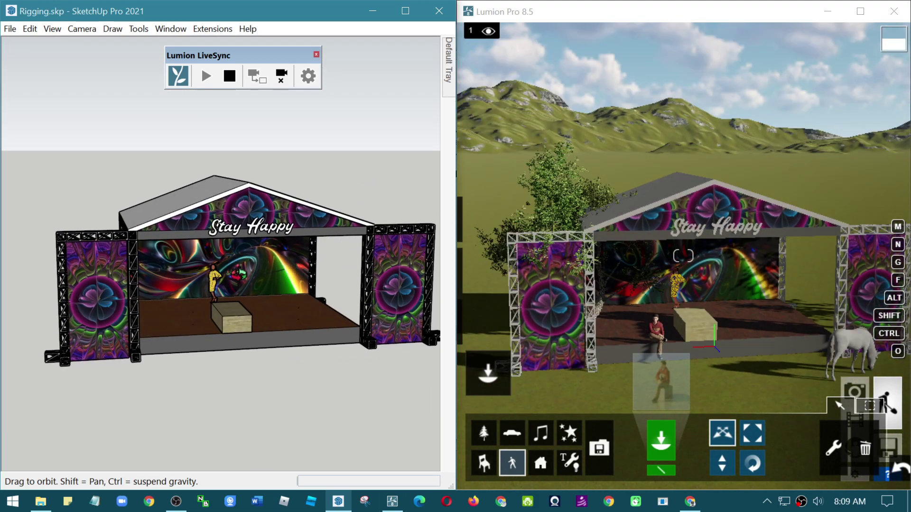
{"action": "mouse_move", "coordinate": [239, 274]}
{"action": "middle_mouse_down"}
{"action": "mouse_move", "coordinate": [236, 300]}
{"action": "mouse_move", "coordinate": [369, 297]}
{"action": "middle_mouse_up"}
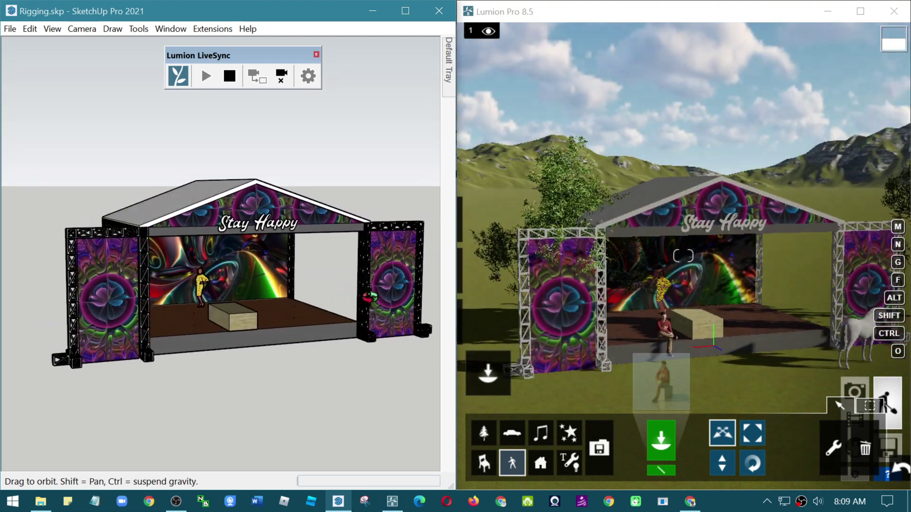
{"action": "middle_click_drag", "start_coordinate": [312, 289], "coordinate": [290, 296]}
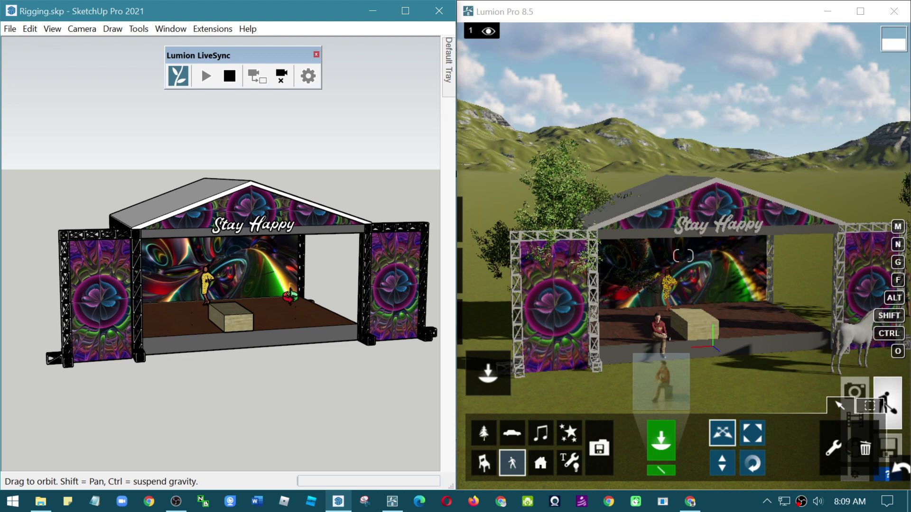